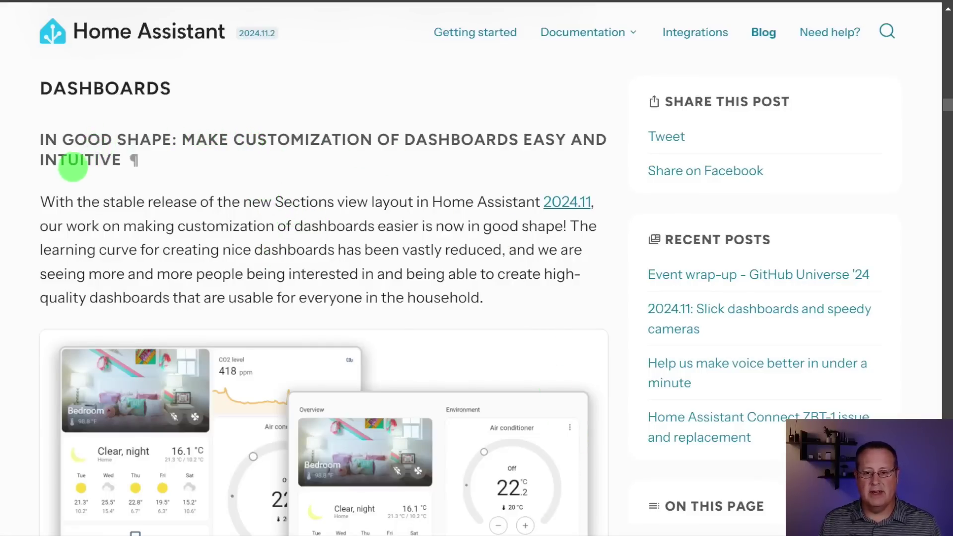
- Read the Home Assistant blog post's dashboards section, from the customization overview to the plans for default dashboards
scroll(80, 229, "down", 1)
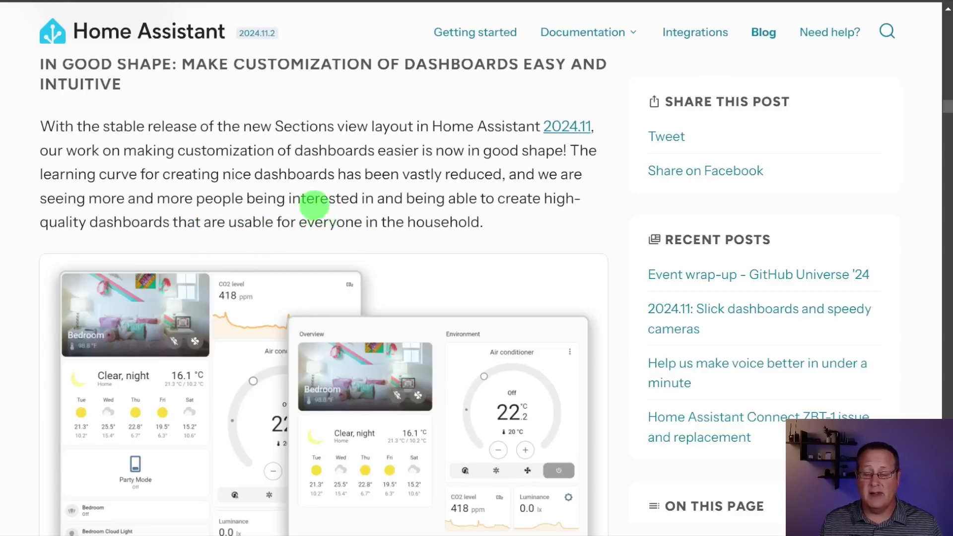
scroll(424, 209, "down", 2)
scroll(342, 214, "down", 8)
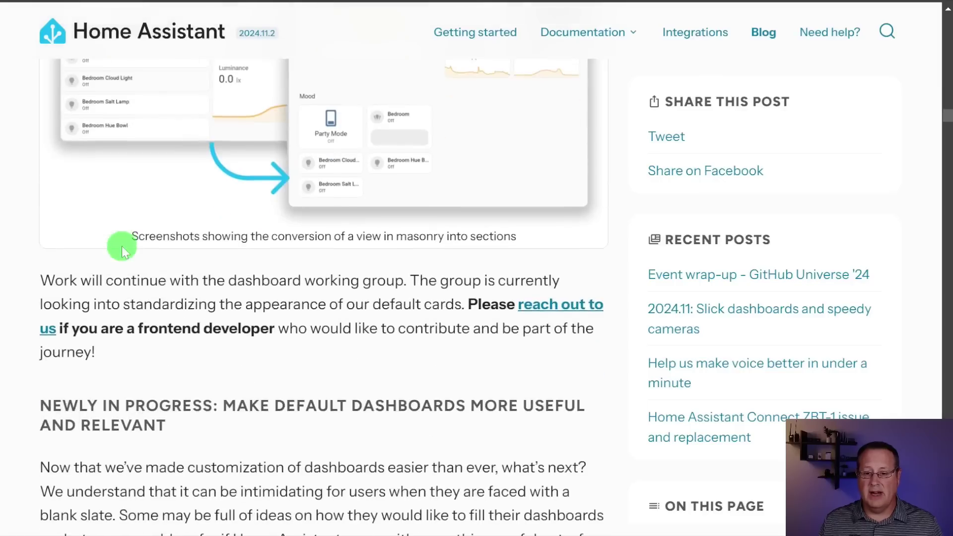
scroll(171, 230, "down", 3)
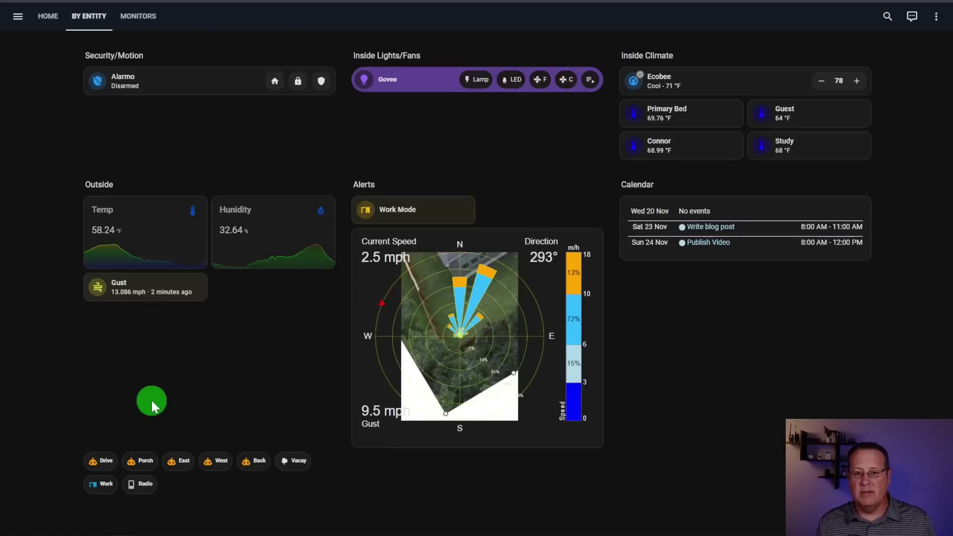
- Open the By Entity view in edit mode, review the cards in all its sections, and leave edit mode
left_click(938, 20)
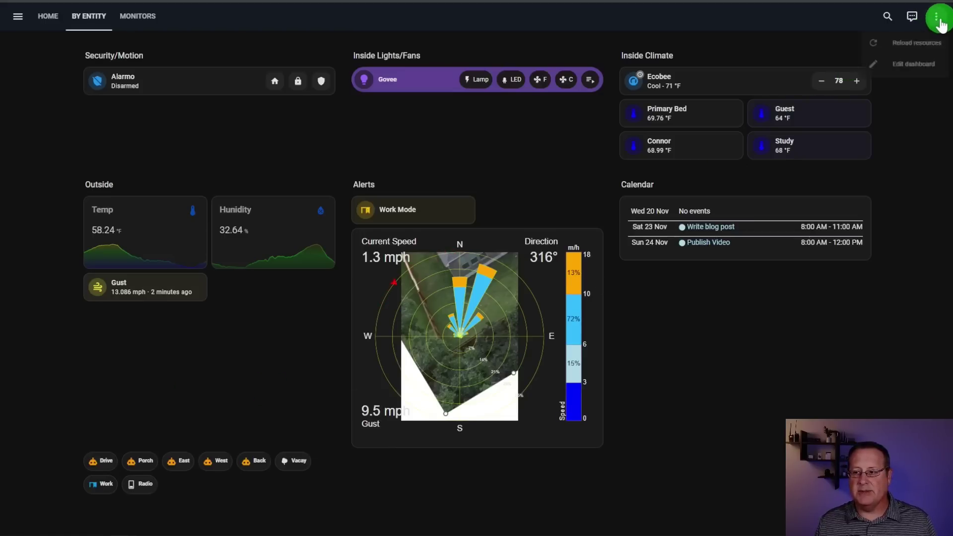
left_click(903, 84)
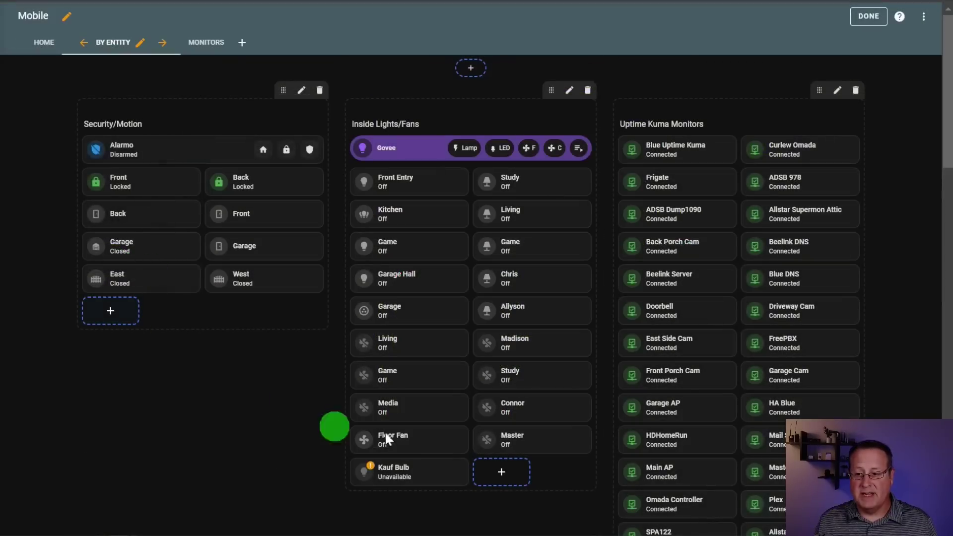
scroll(334, 335, "down", 6)
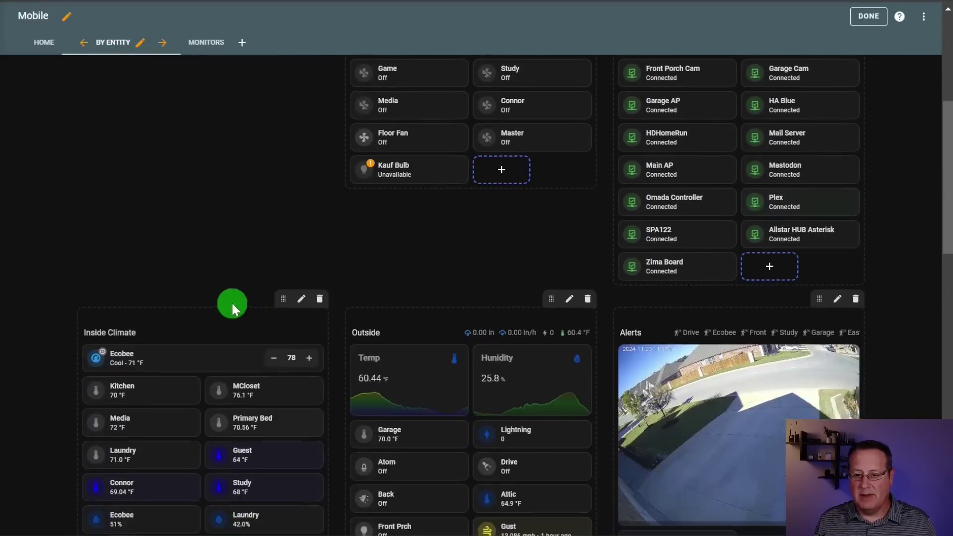
scroll(231, 302, "down", 18)
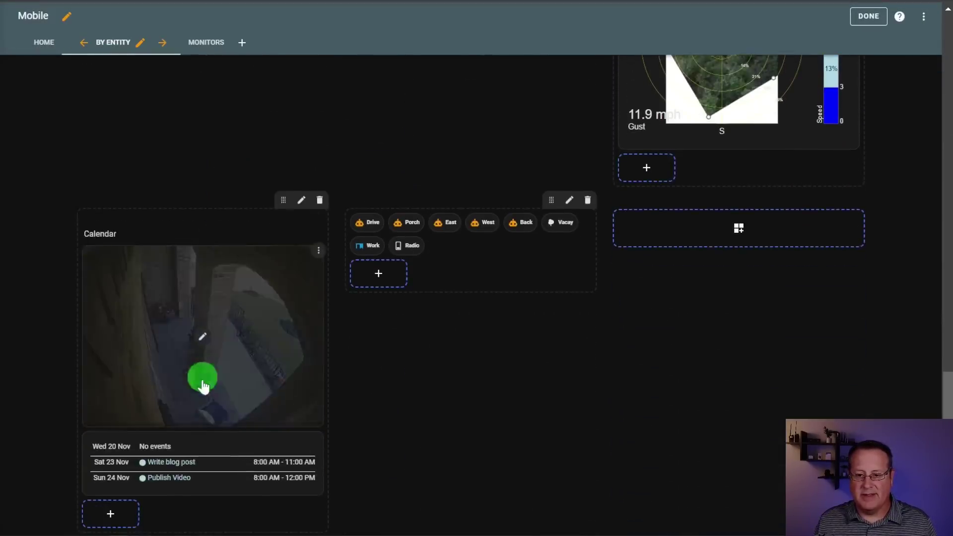
scroll(347, 448, "up", 20)
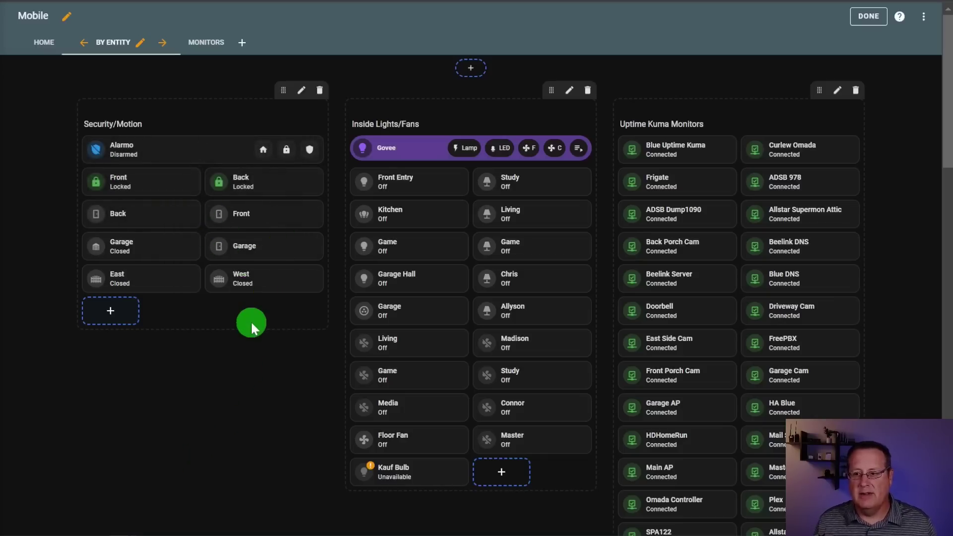
mouse_move(524, 411)
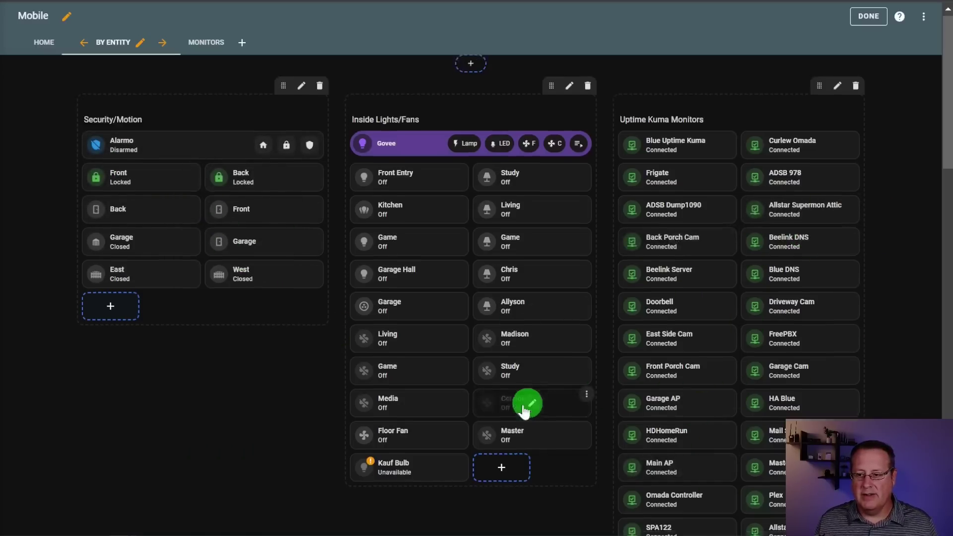
scroll(524, 410, "down", 6)
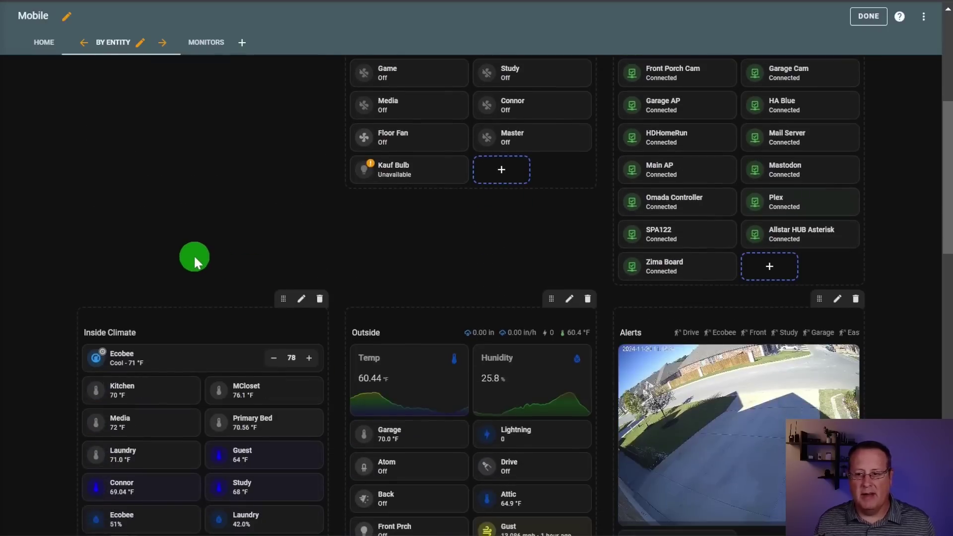
scroll(193, 255, "up", 5)
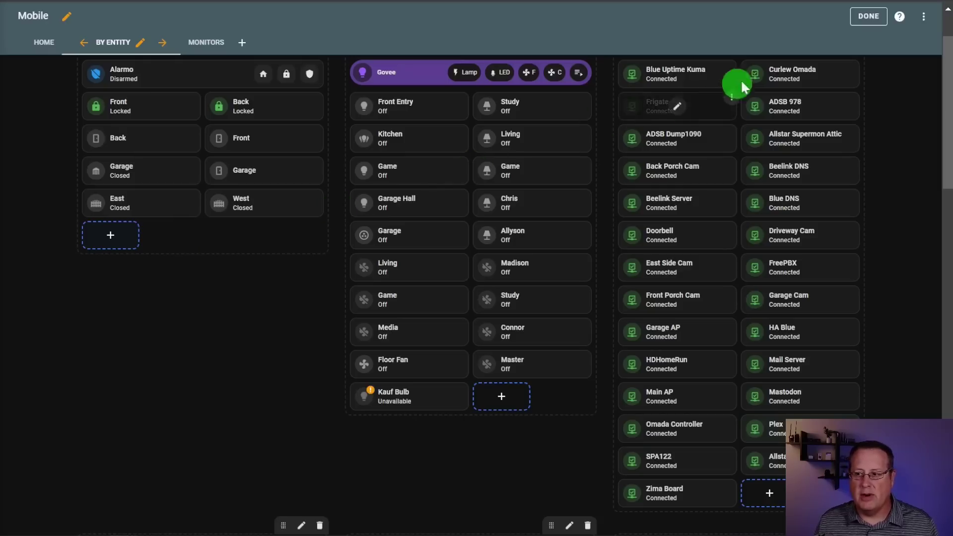
scroll(316, 330, "up", 2)
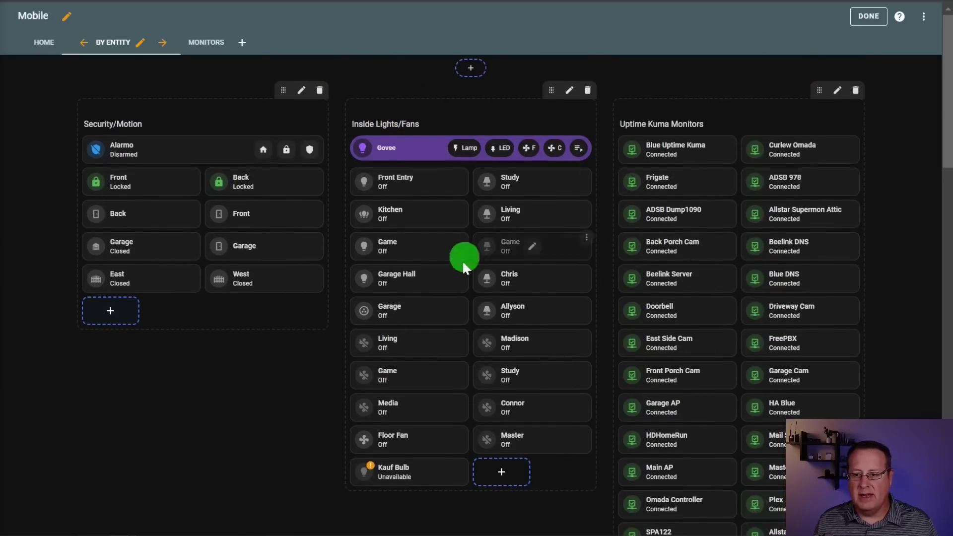
left_click(867, 18)
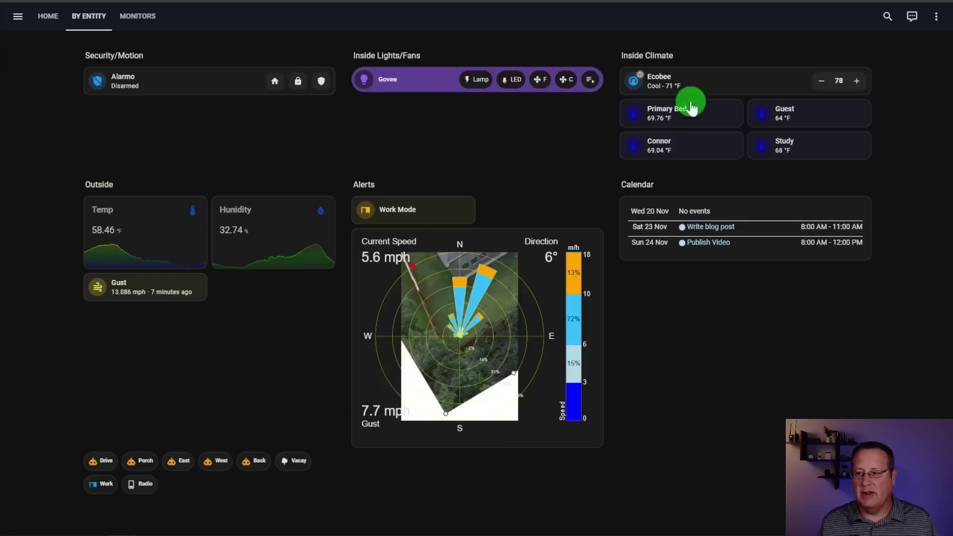
- Put the By Entity view back into edit mode, enlarge the page, and open the Outside section's heading card configuration
left_click(937, 17)
left_click(917, 79)
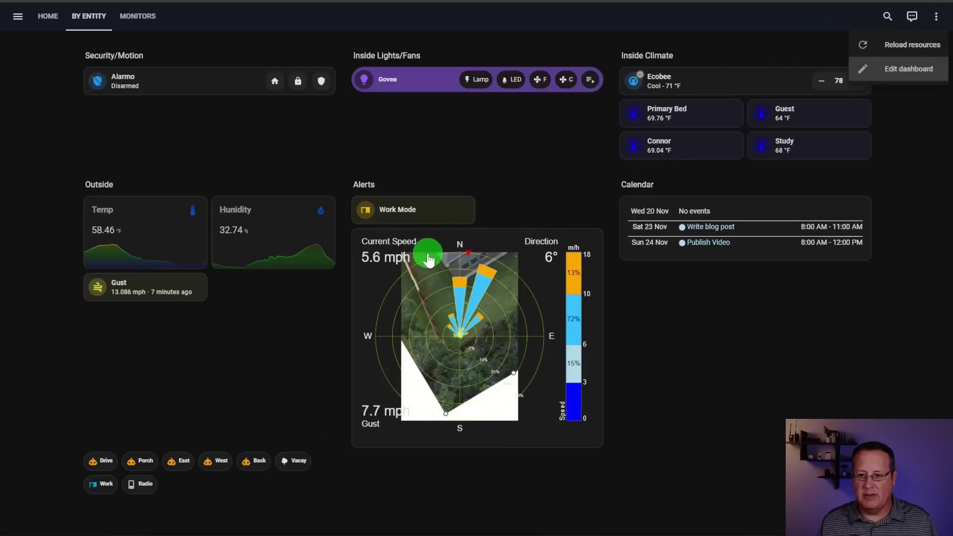
scroll(248, 407, "down", 7)
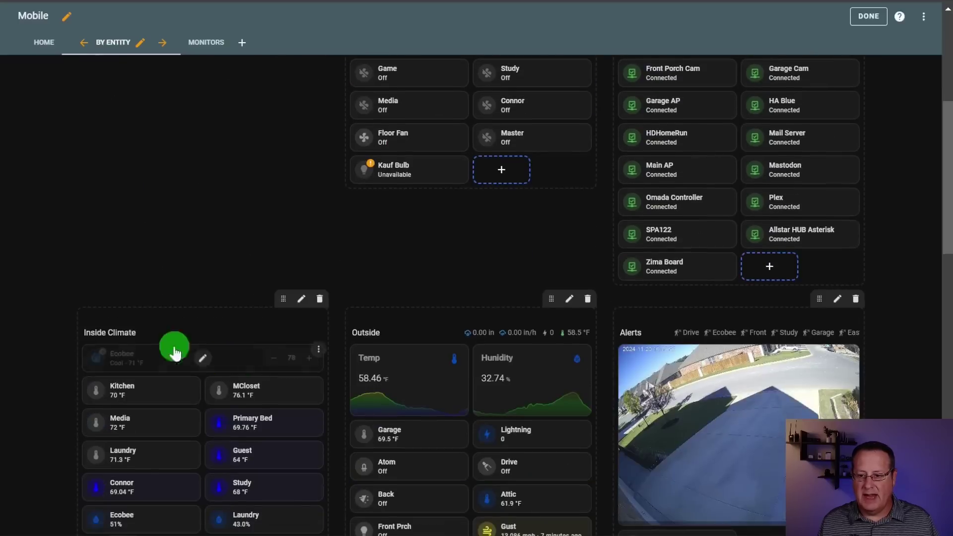
scroll(318, 224, "down", 2)
key("ctrl+plus")
key("ctrl+plus")
key("ctrl+plus")
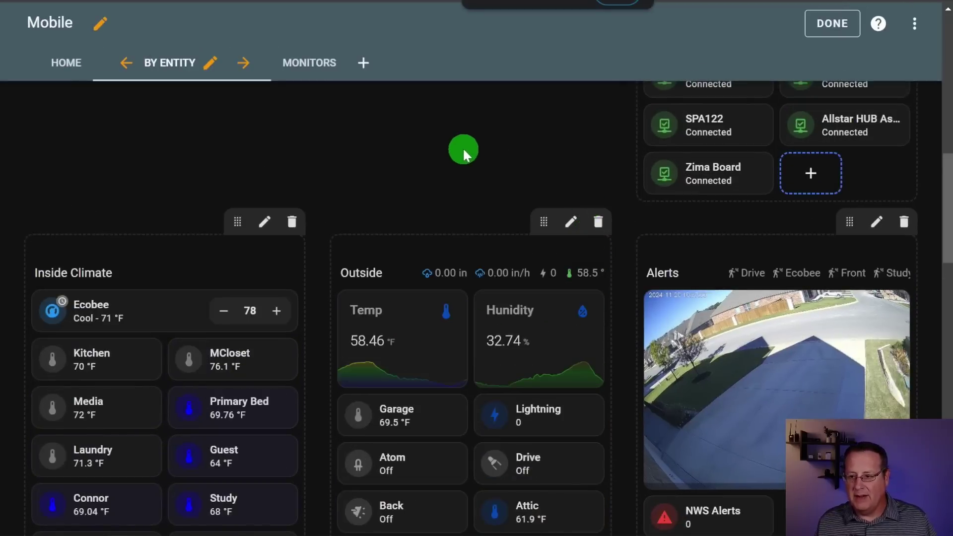
scroll(461, 144, "down", 3)
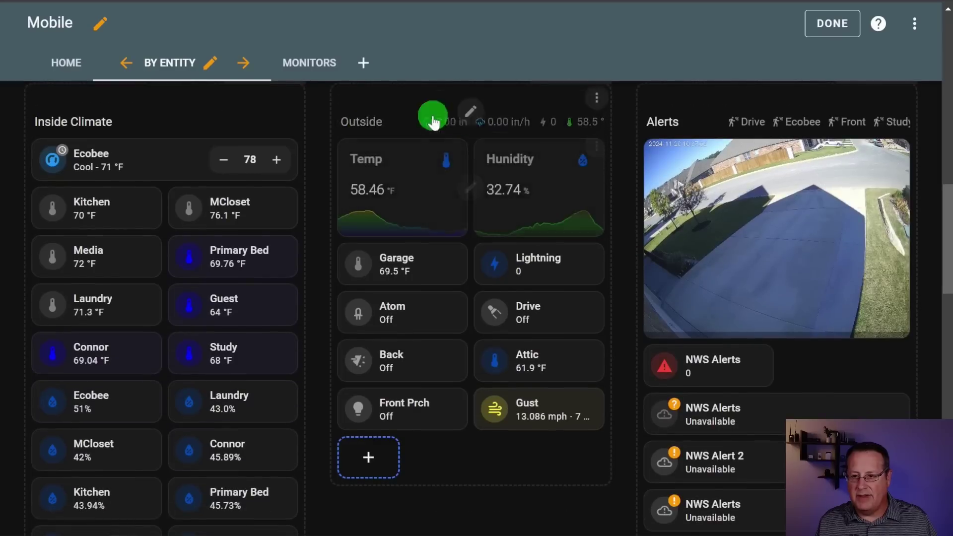
scroll(471, 224, "up", 1)
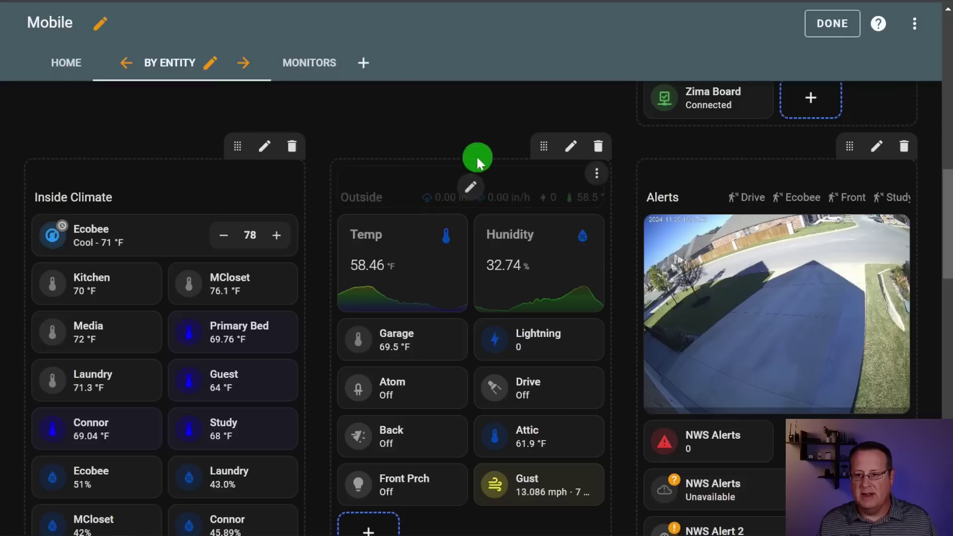
left_click(462, 193)
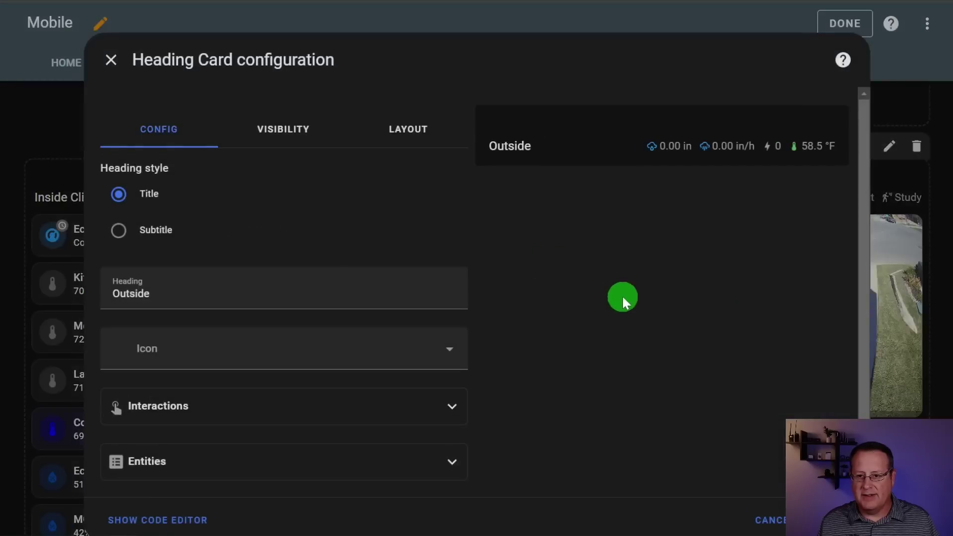
- Examine the Outside heading card's settings and the list of entities assigned to it
scroll(621, 296, "down", 1)
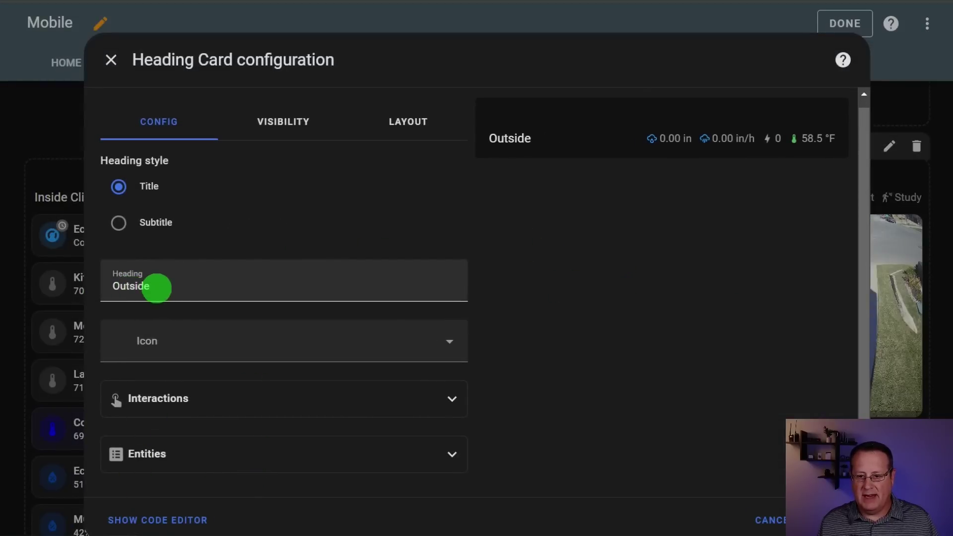
left_click(278, 452)
scroll(545, 294, "down", 3)
scroll(149, 373, "down", 2)
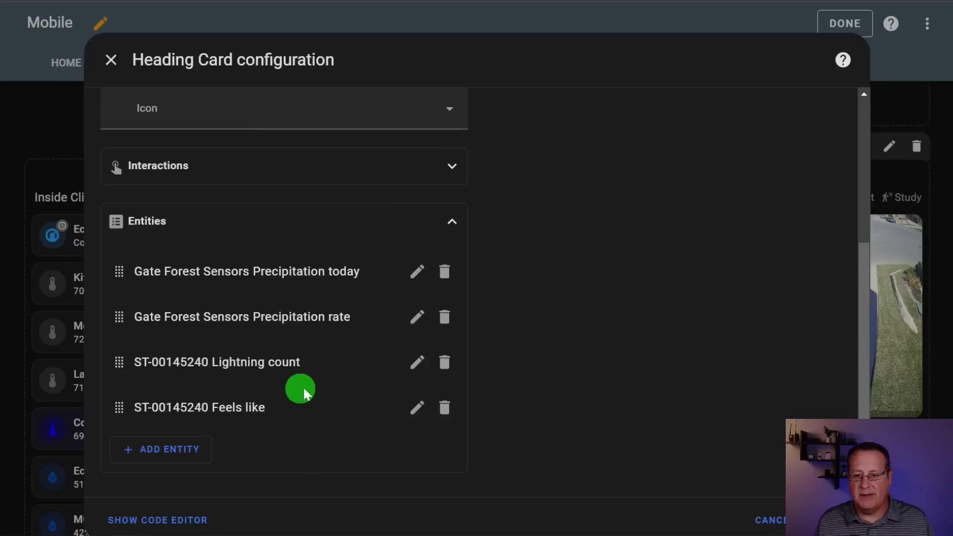
scroll(313, 390, "up", 2)
scroll(343, 352, "down", 2)
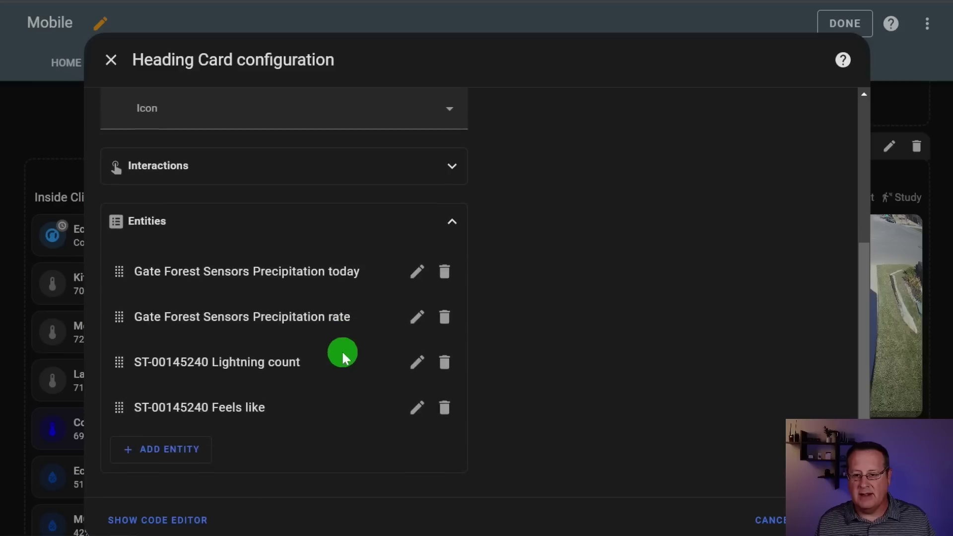
scroll(605, 383, "up", 4)
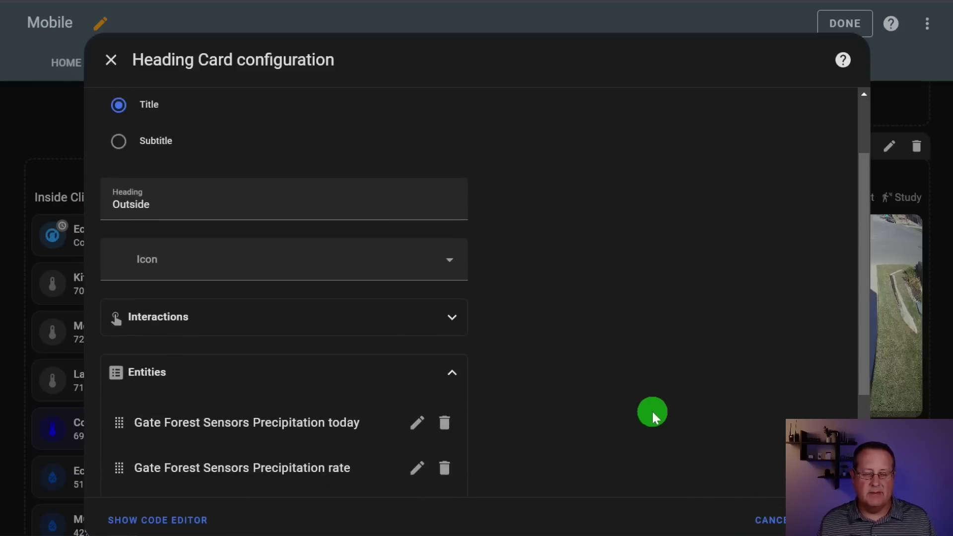
scroll(599, 387, "down", 4)
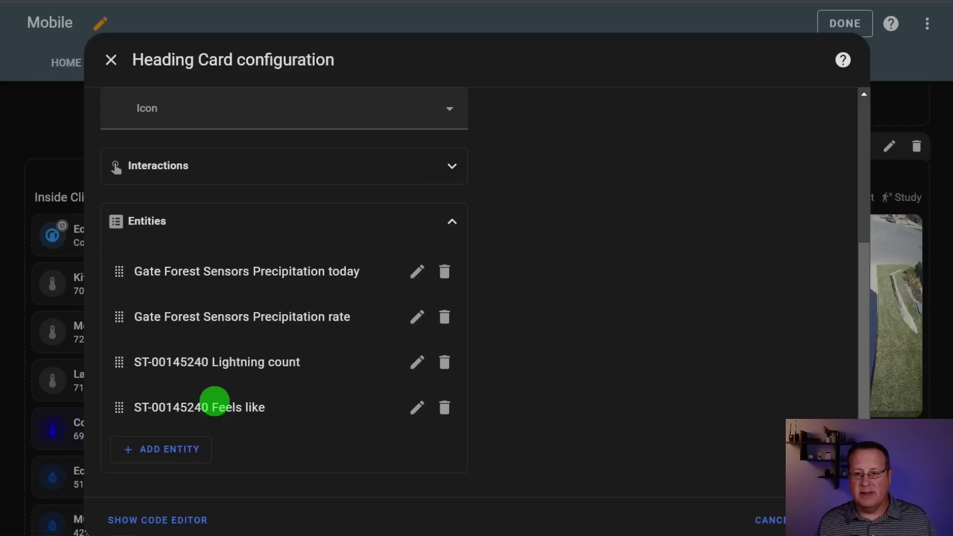
- Inspect the visibility settings of the Precipitation rate badge and close the heading card configuration
left_click(417, 320)
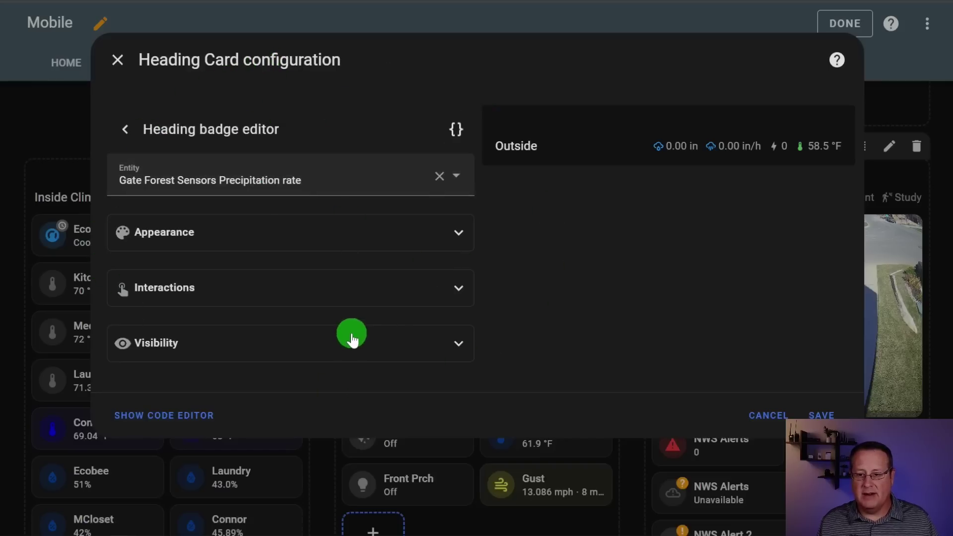
left_click(352, 335)
scroll(462, 298, "down", 3)
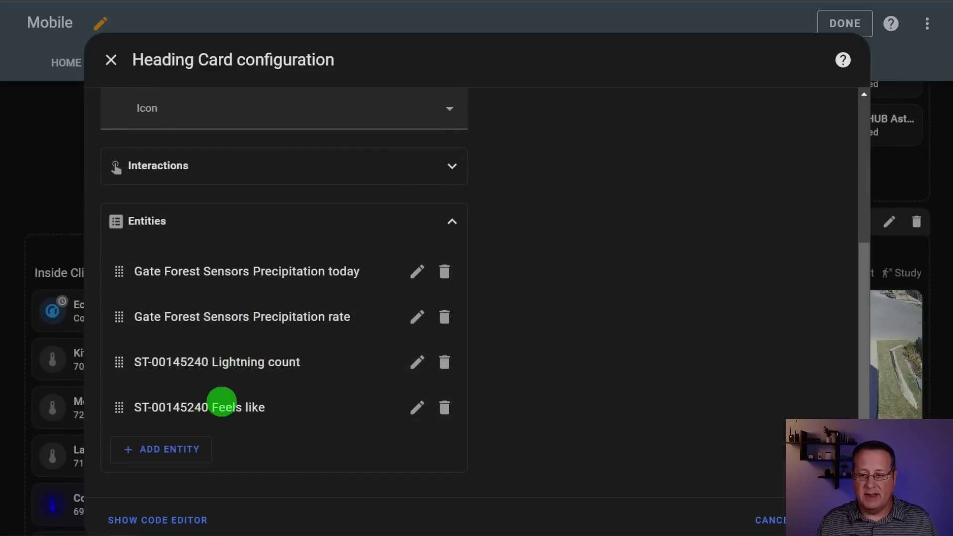
left_click(110, 63)
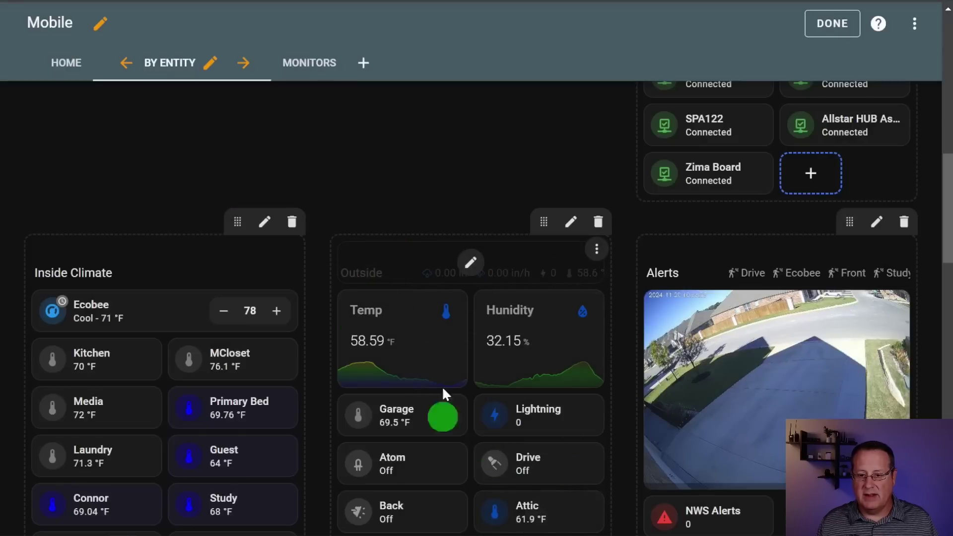
- Change the state required by the Feels like badge's visibility condition in the Outside heading card and save the card
left_click(473, 269)
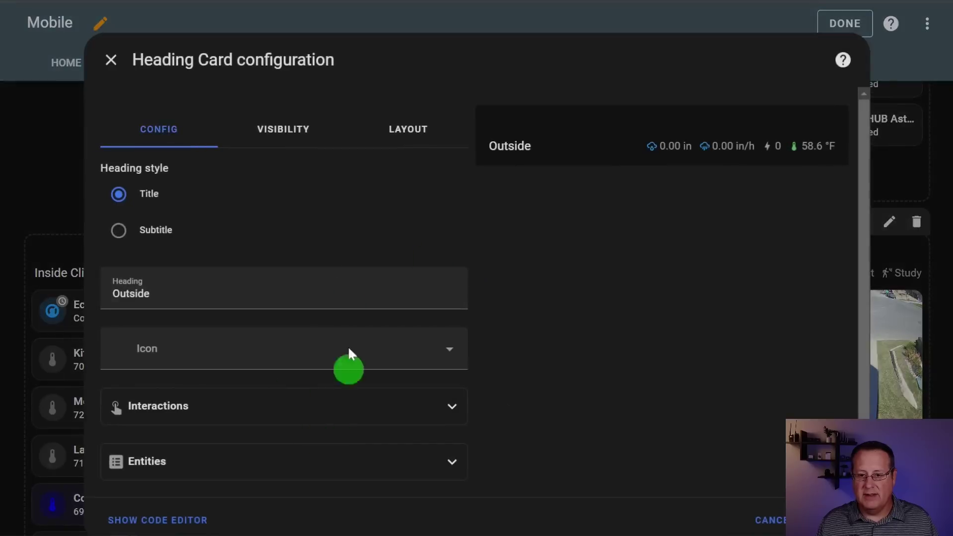
left_click(255, 457)
scroll(341, 271, "down", 5)
left_click(420, 410)
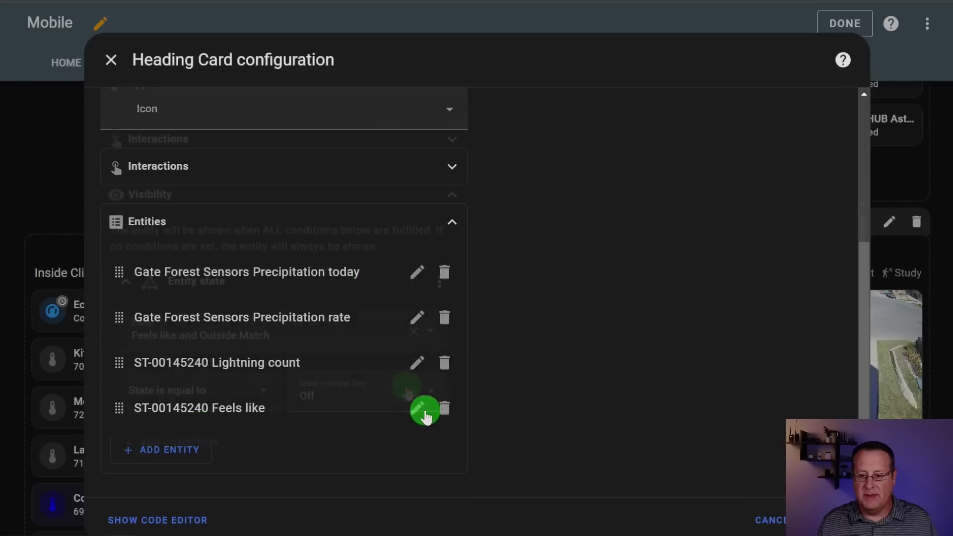
left_click(427, 396)
left_click(336, 238)
left_click(825, 520)
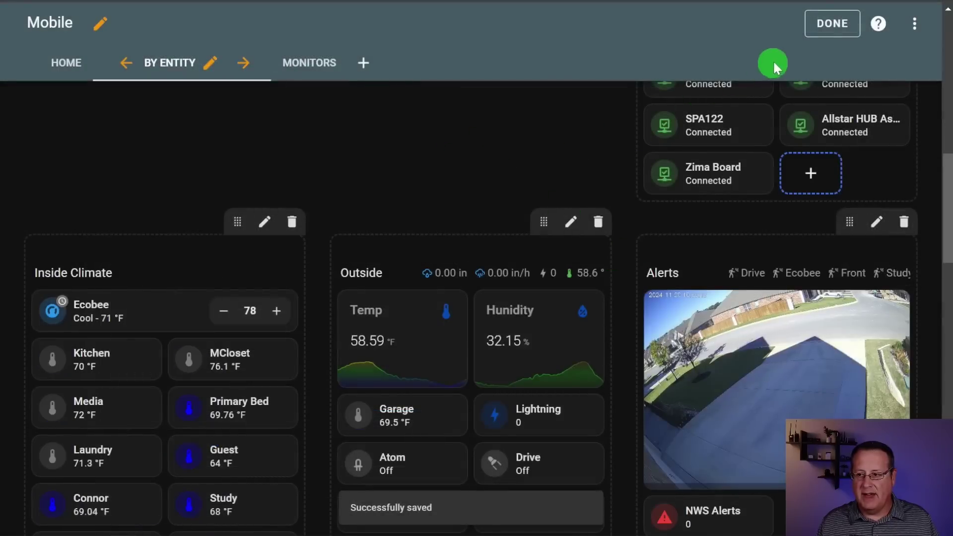
- Finish editing the dashboard and check the badges beside the Outside heading in the normal view
left_click(826, 40)
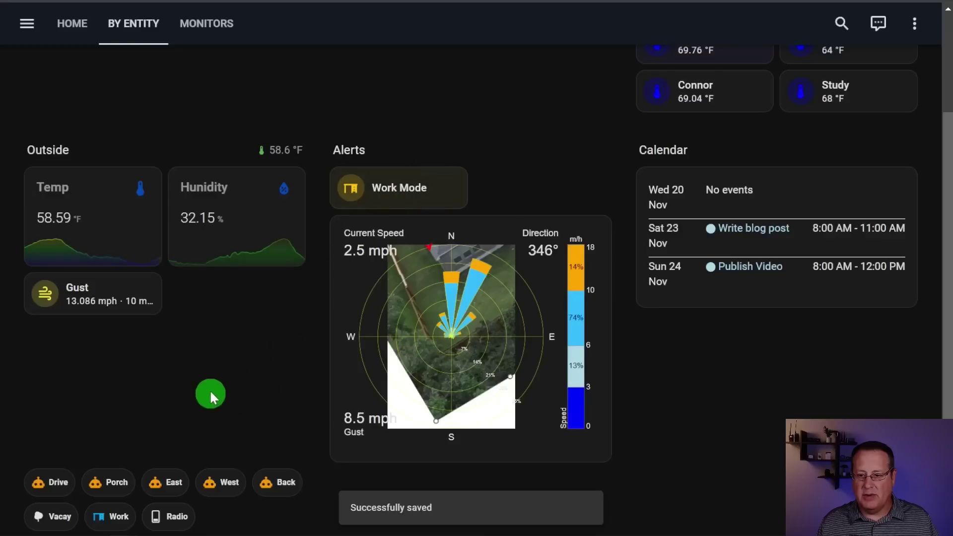
scroll(326, 393, "up", 2)
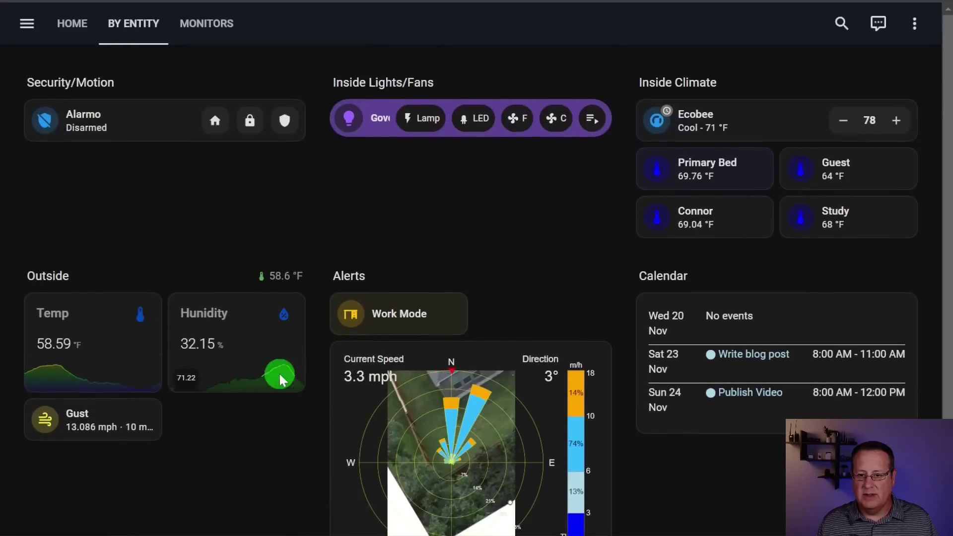
scroll(281, 380, "down", 2)
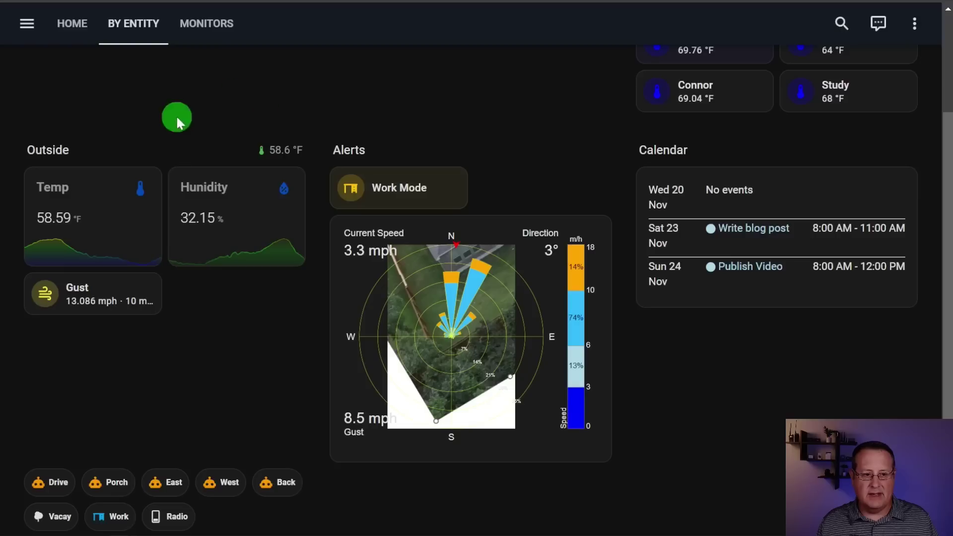
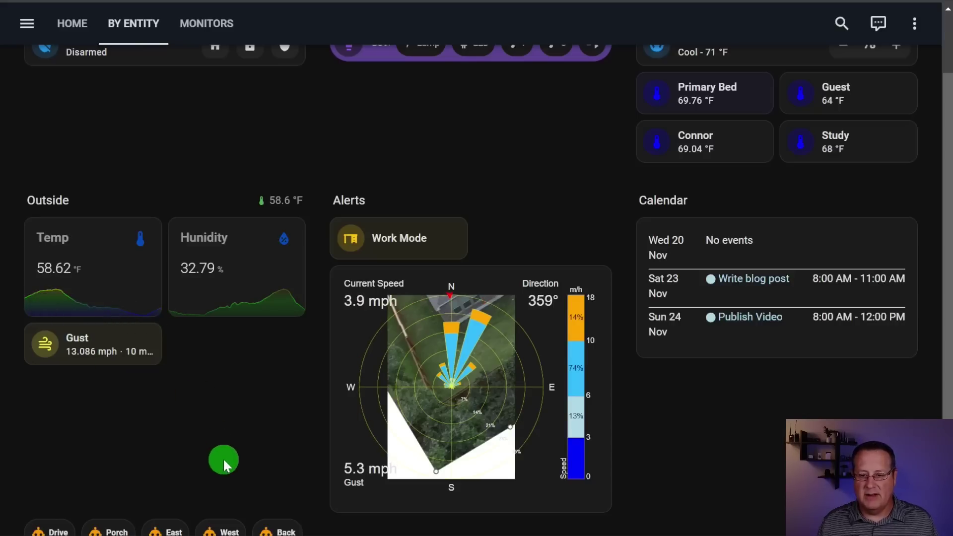
- Start editing the dashboard and bring up the cards of the Outside section
left_click(925, 24)
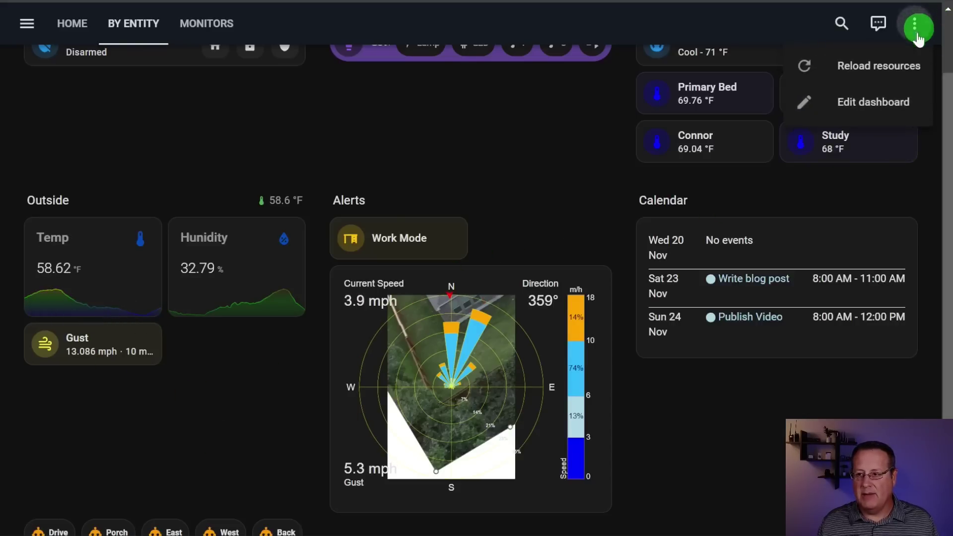
left_click(895, 102)
scroll(228, 346, "down", 15)
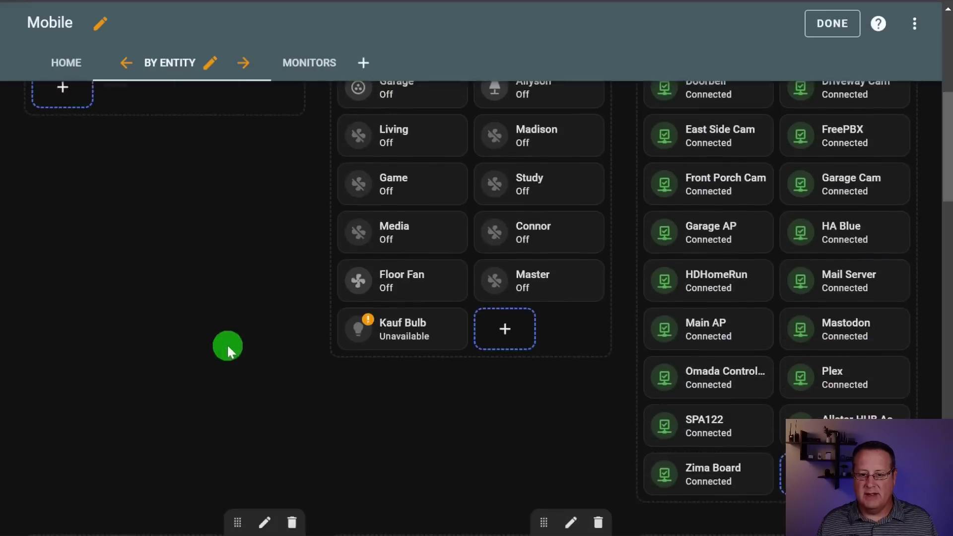
scroll(442, 305, "up", 2)
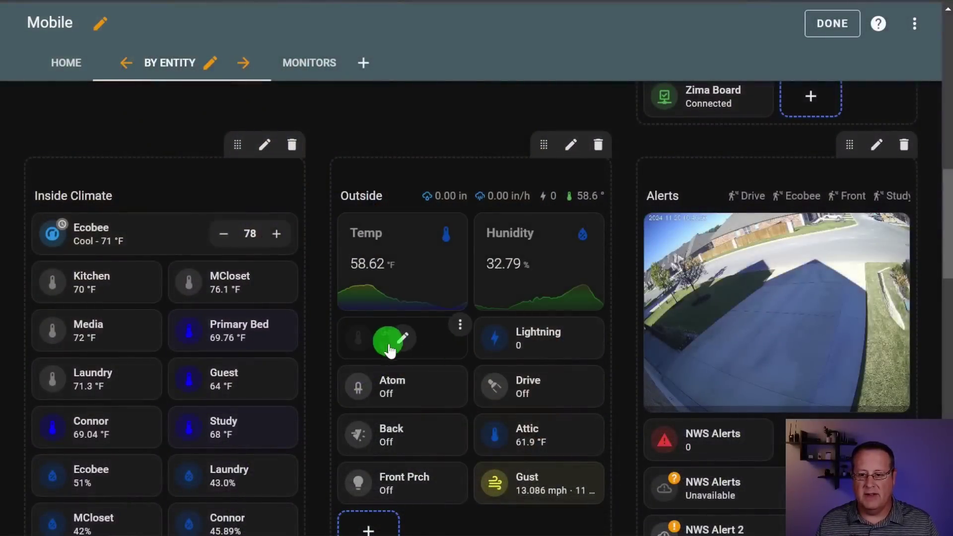
- Examine the layout options of the Garage tile in the Outside section and leave its configuration
left_click(403, 341)
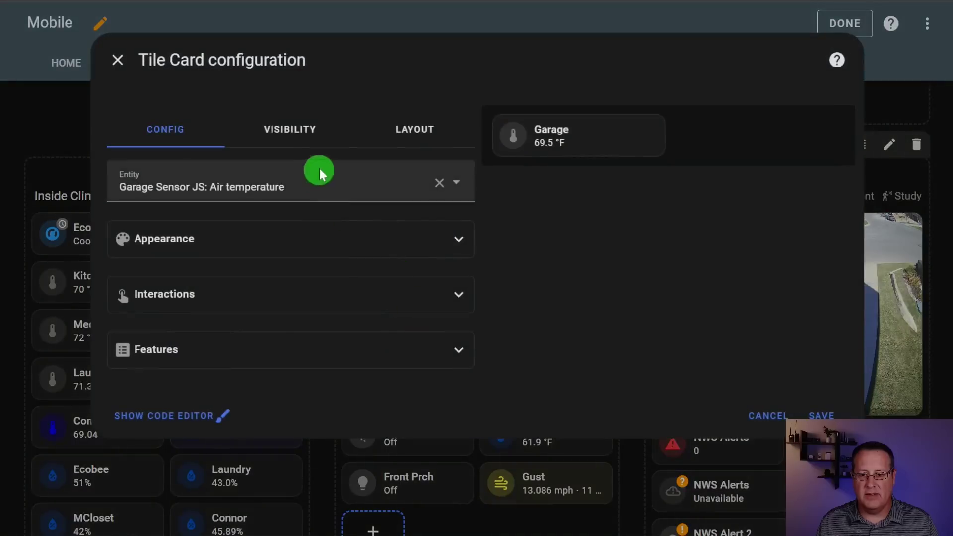
left_click(416, 137)
mouse_move(281, 254)
left_mouse_down()
mouse_move(258, 272)
mouse_move(367, 262)
mouse_move(273, 294)
mouse_move(362, 311)
mouse_move(310, 332)
mouse_move(272, 298)
mouse_move(273, 258)
mouse_move(293, 251)
left_mouse_up()
left_click(781, 530)
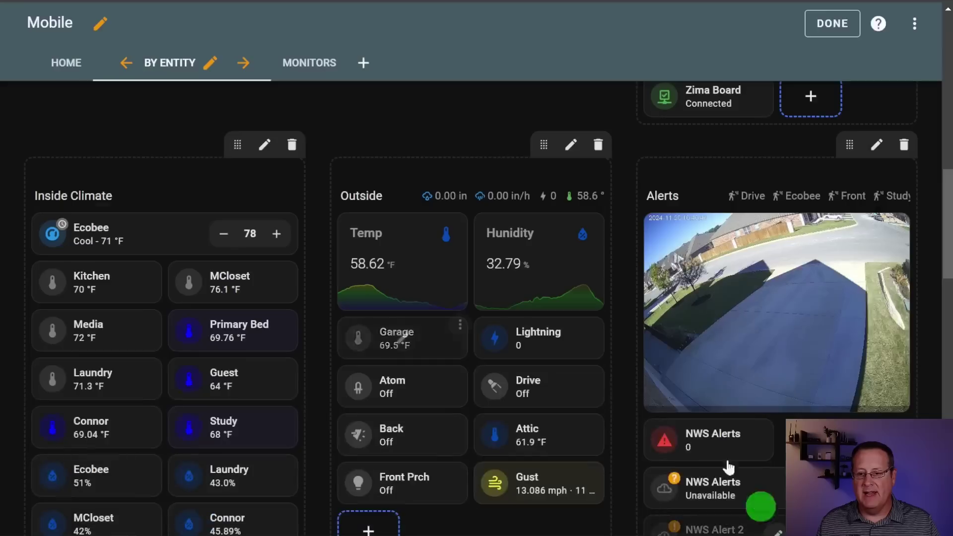
- Search the card types for "min" and add a Custom: Mini Graph Card to the Outside section
scroll(451, 331, "down", 2)
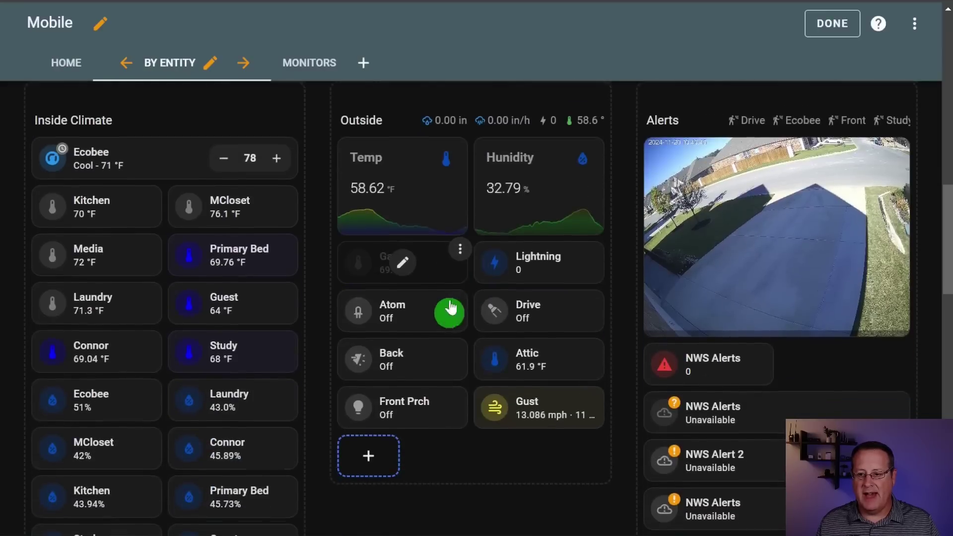
left_click(370, 452)
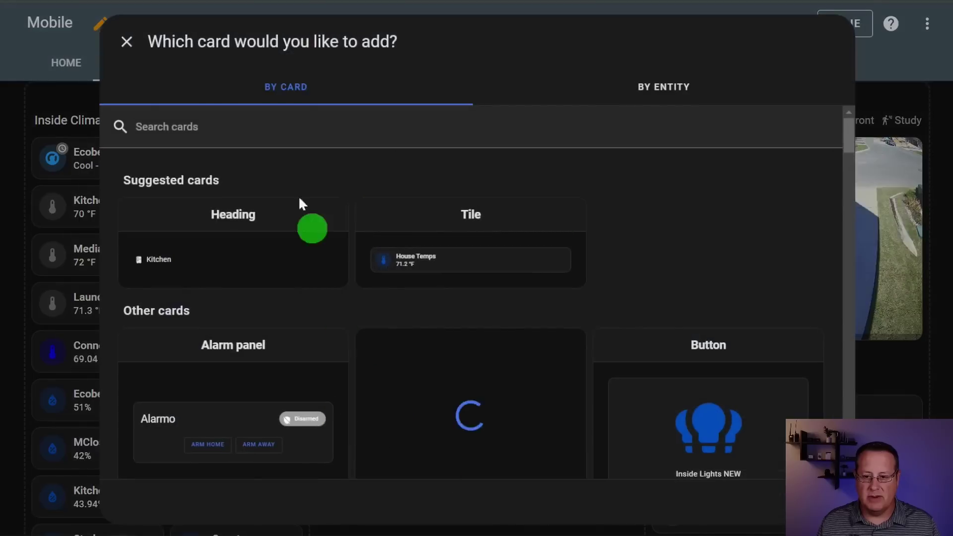
left_click(253, 128)
type("min")
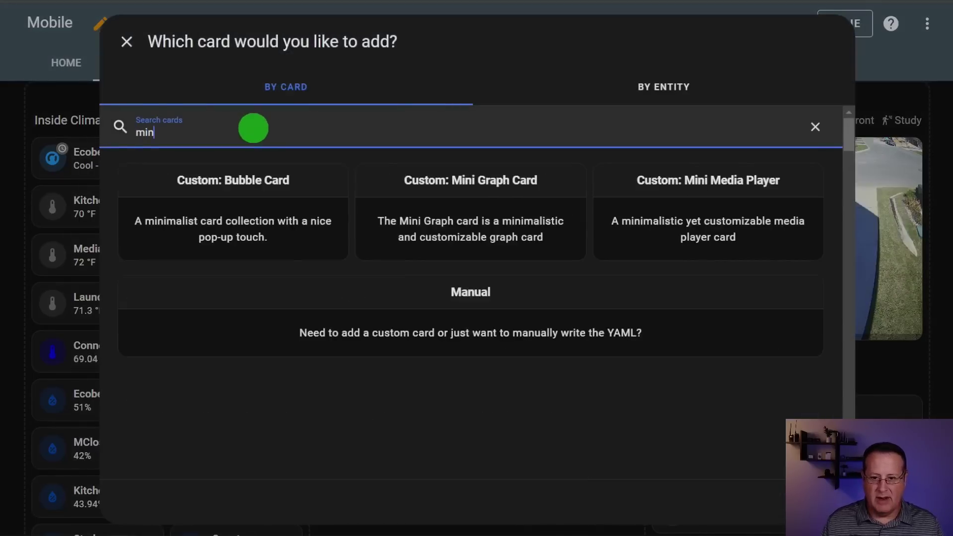
left_click(440, 226)
- Define the graph card's entities as sensor.0x00158d0009cf97ea_humidity in its YAML and save the card
type("entitie")
key("BackSpace")
key("BackSpace")
key("BackSpace")
key("BackSpace")
type("tities:")
key("Return")
type("- entity: sensor.")
left_click(415, 195)
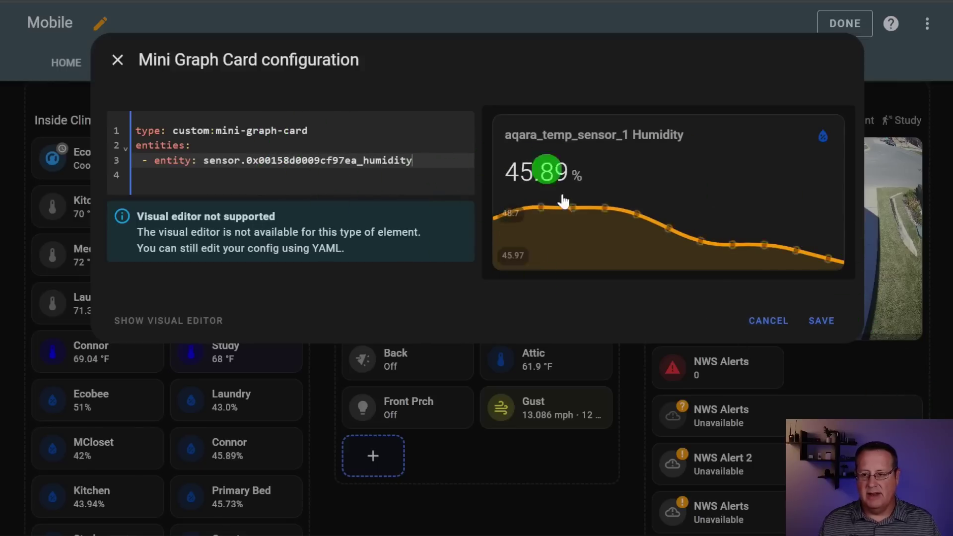
left_click(822, 322)
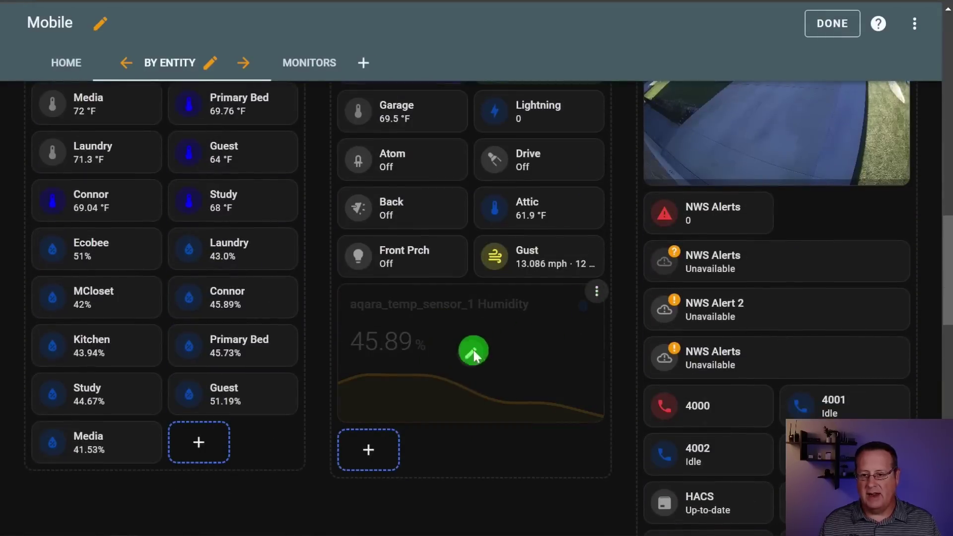
- Reopen the humidity graph card's YAML and add layout_options with grid_columns: 2
left_click(475, 355)
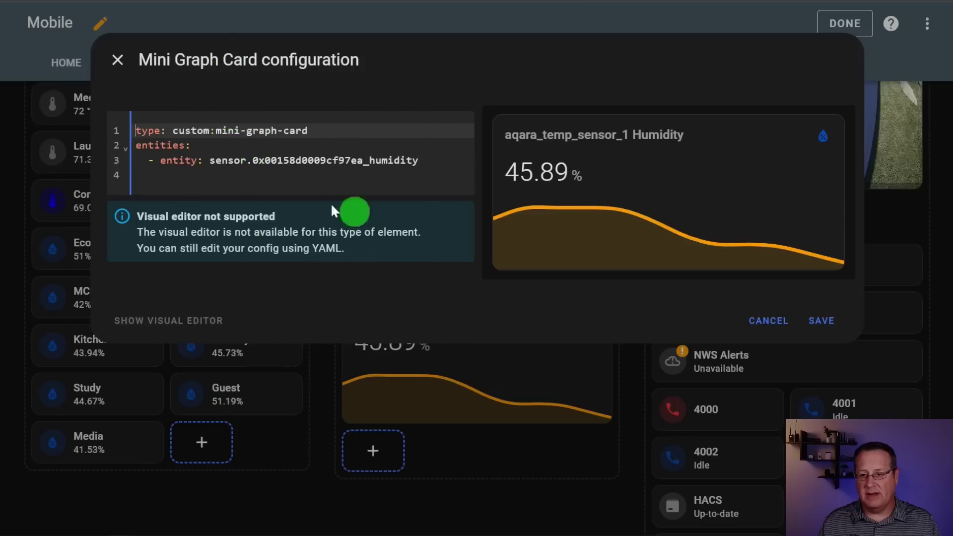
left_click(262, 160)
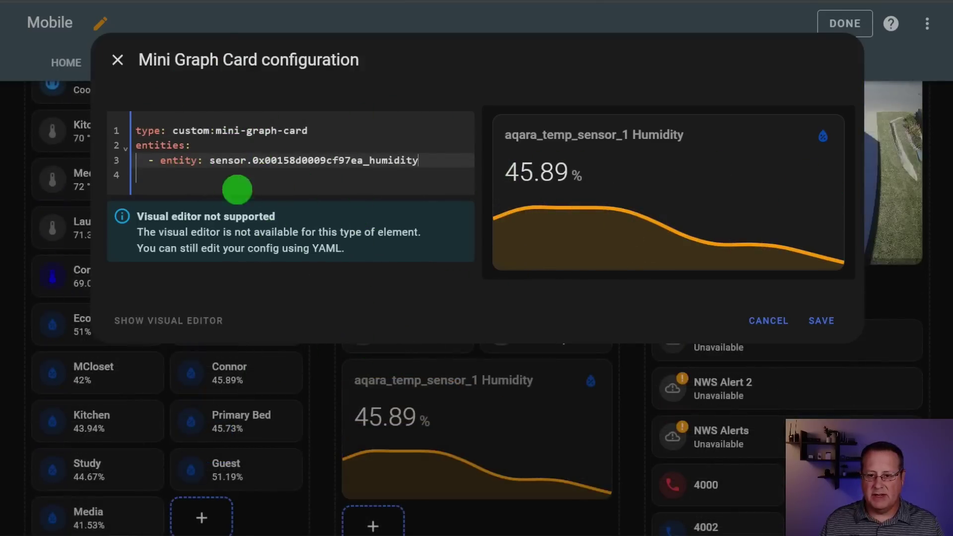
left_click(151, 175)
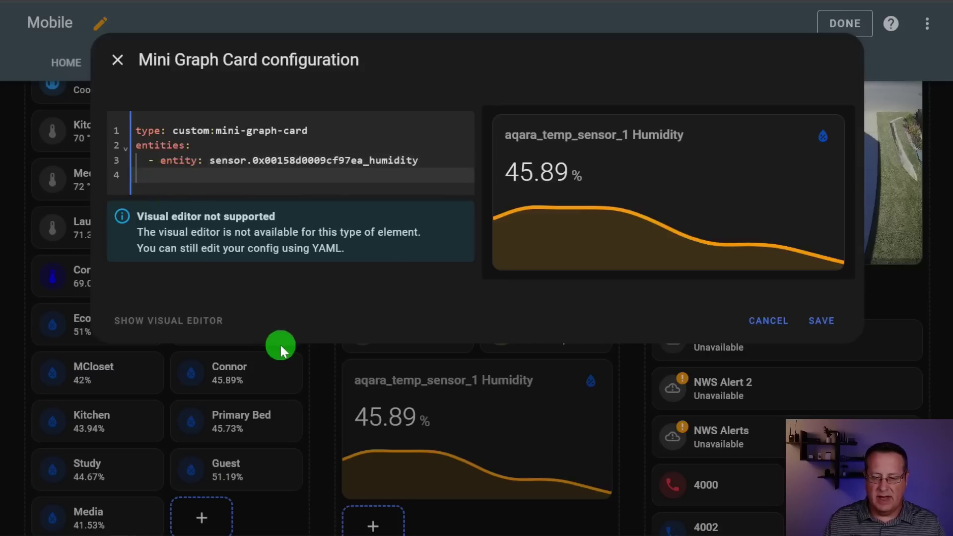
type("layout")
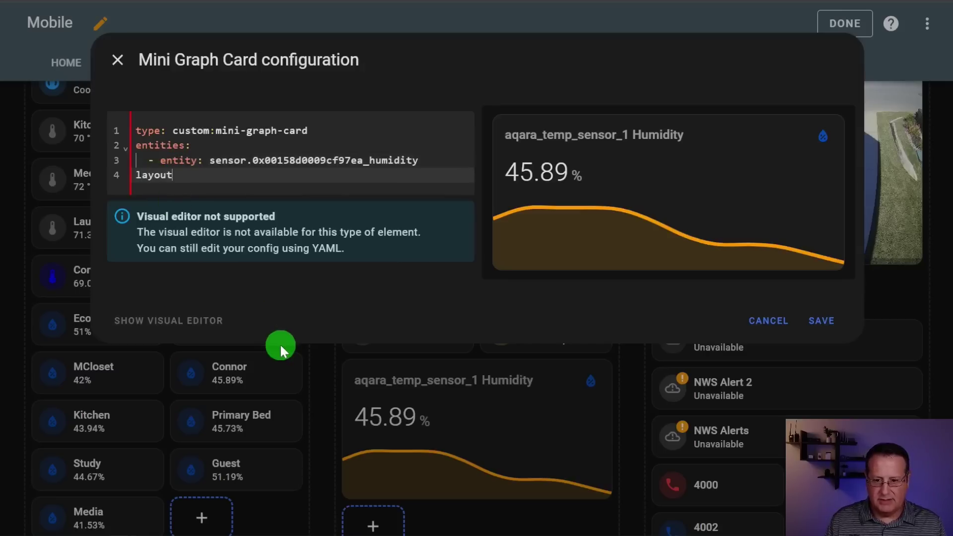
type("_options:")
key("Return")
type("grid")
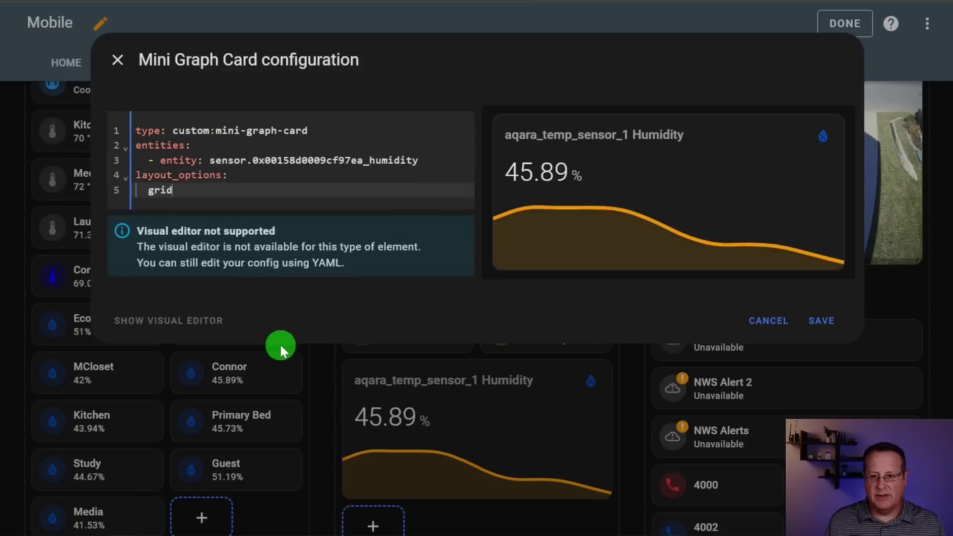
type("_columns: 2")
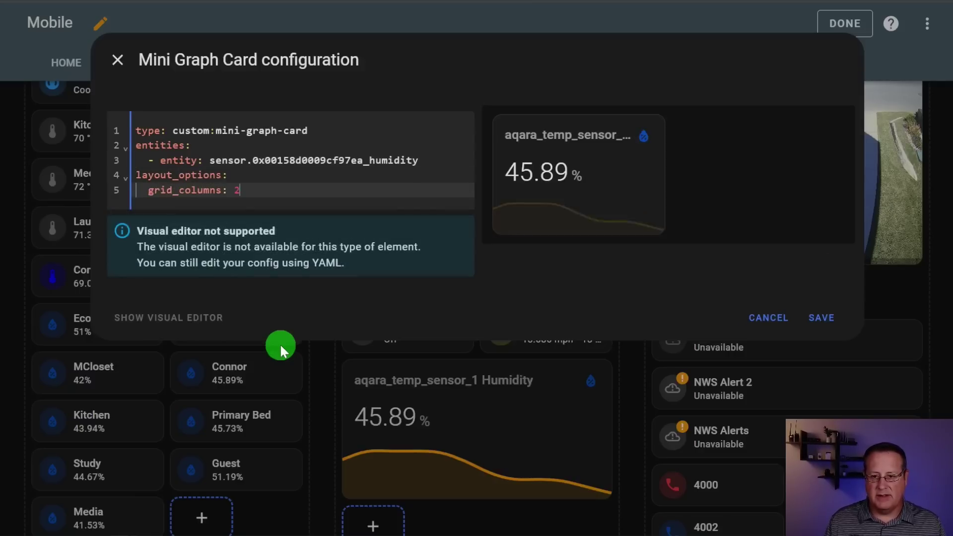
- Add grid_rows: 1 under the humidity graph card's layout_options and save the card
key("Return")
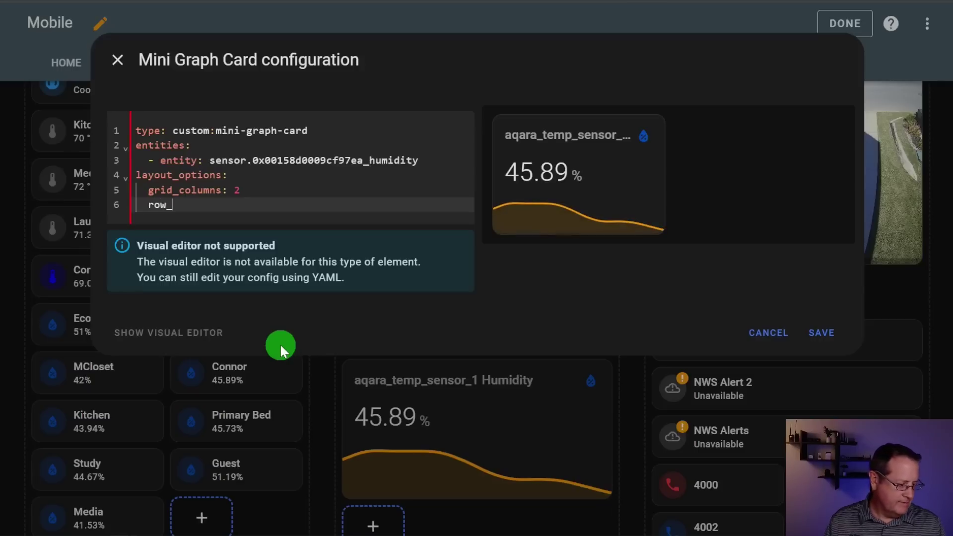
type("grid_rows: 1")
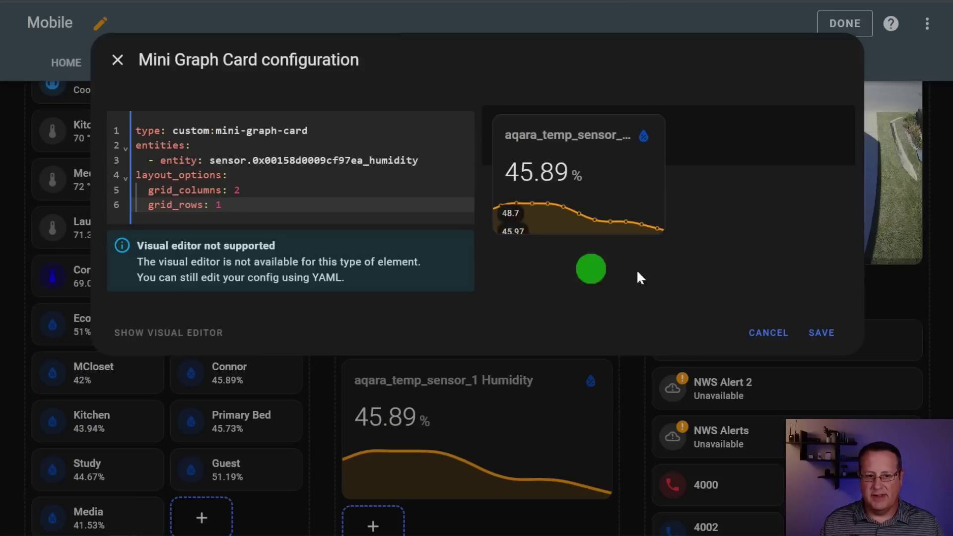
left_click(827, 333)
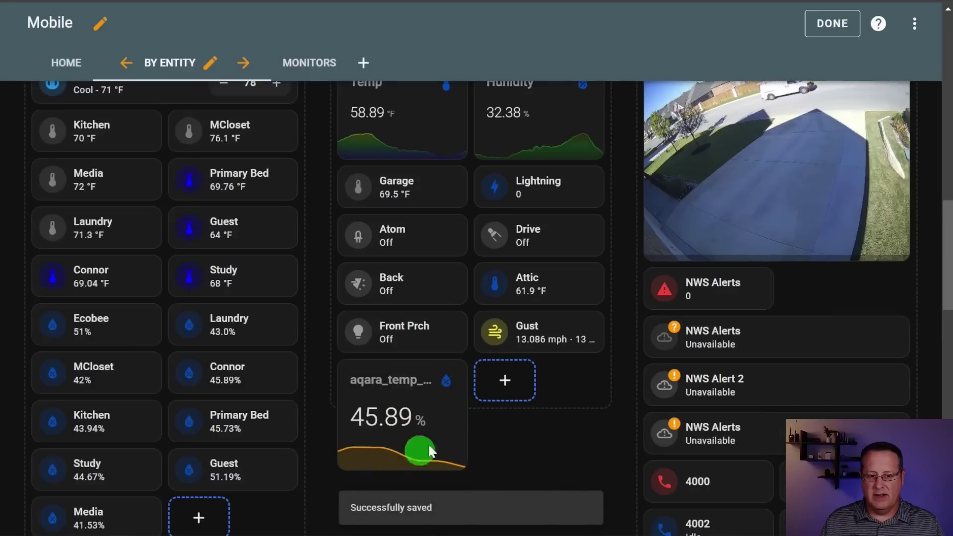
- Move the humidity graph card to the top of the Outside section, above the Temp and Humidity graphs
scroll(494, 440, "up", 2)
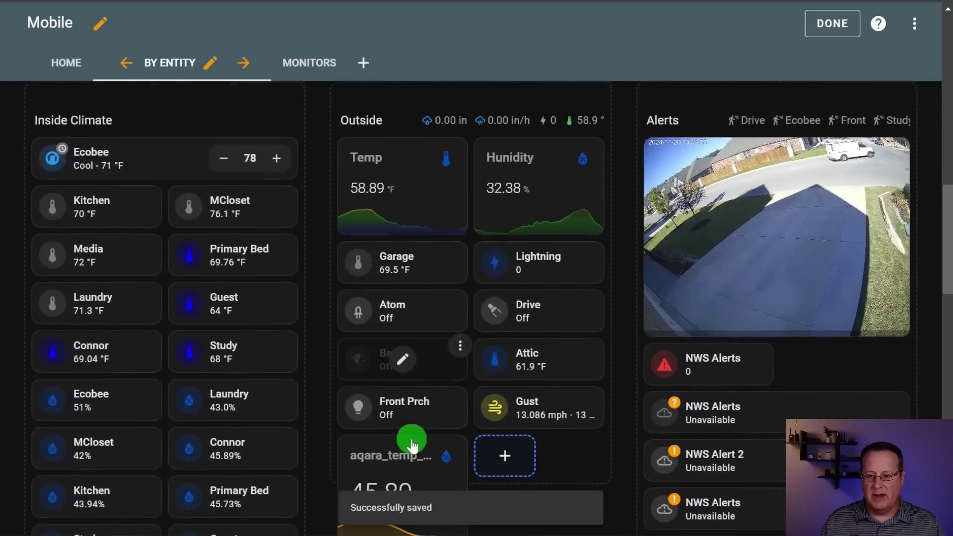
mouse_move(404, 460)
left_click_drag(405, 461, 404, 140)
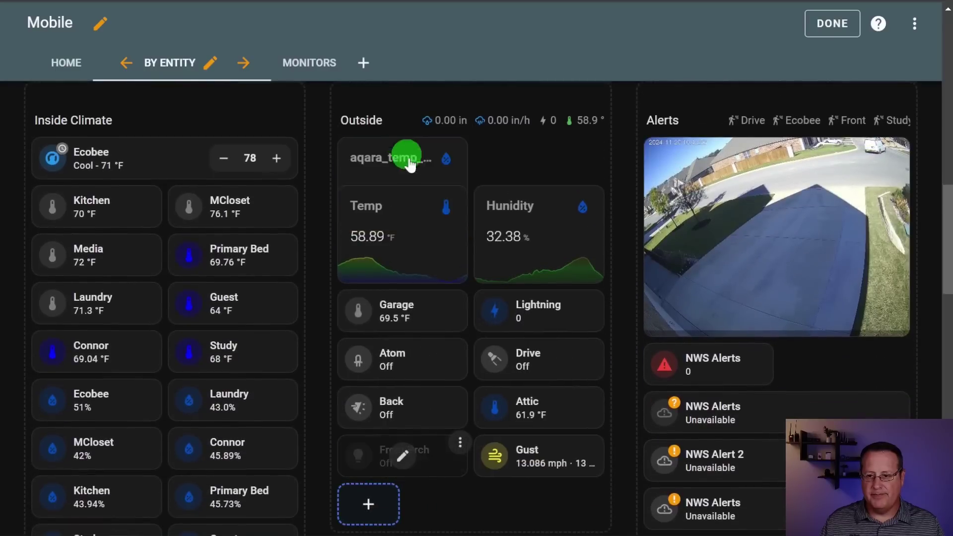
- Set grid_rows to 4 in the humidity graph card's YAML and save the card
scroll(395, 221, "down", 10)
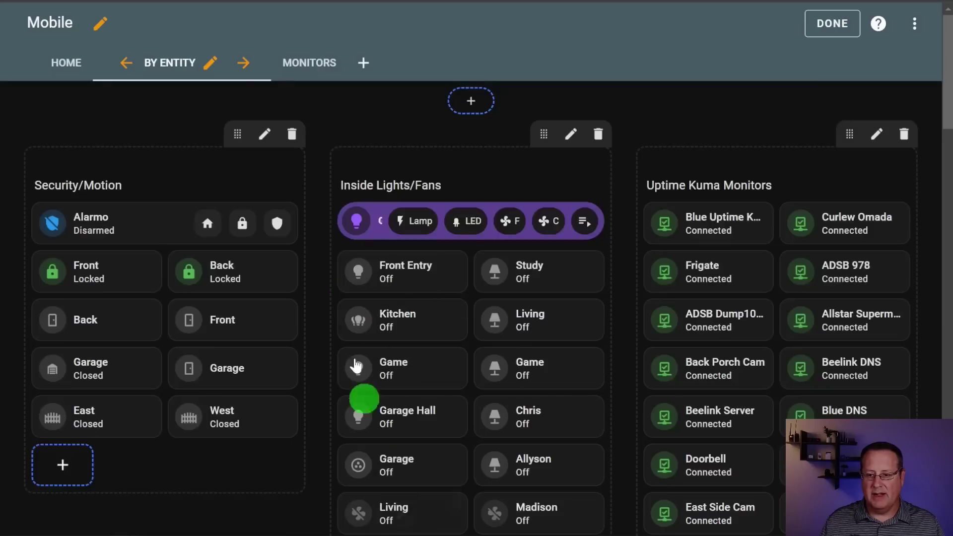
scroll(362, 398, "down", 6)
scroll(411, 411, "down", 6)
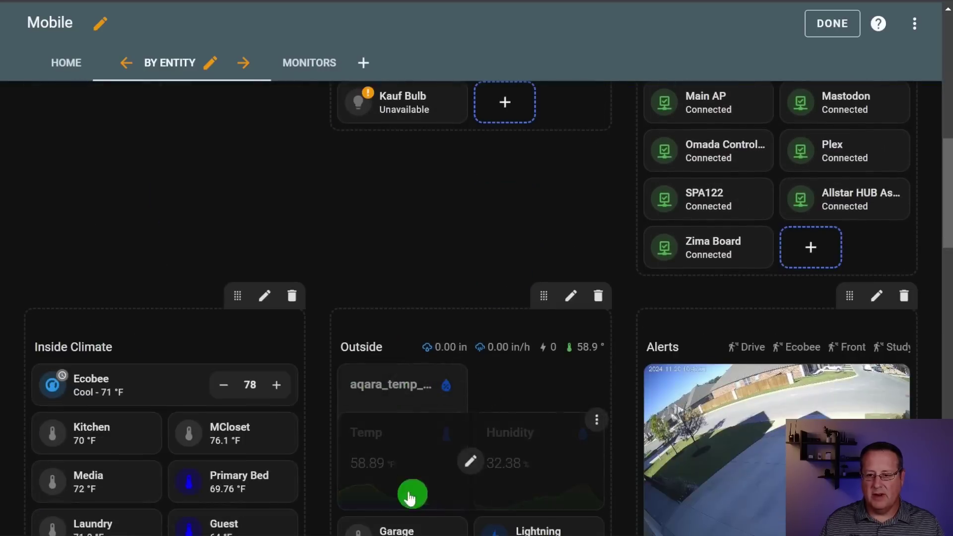
scroll(387, 248, "down", 3)
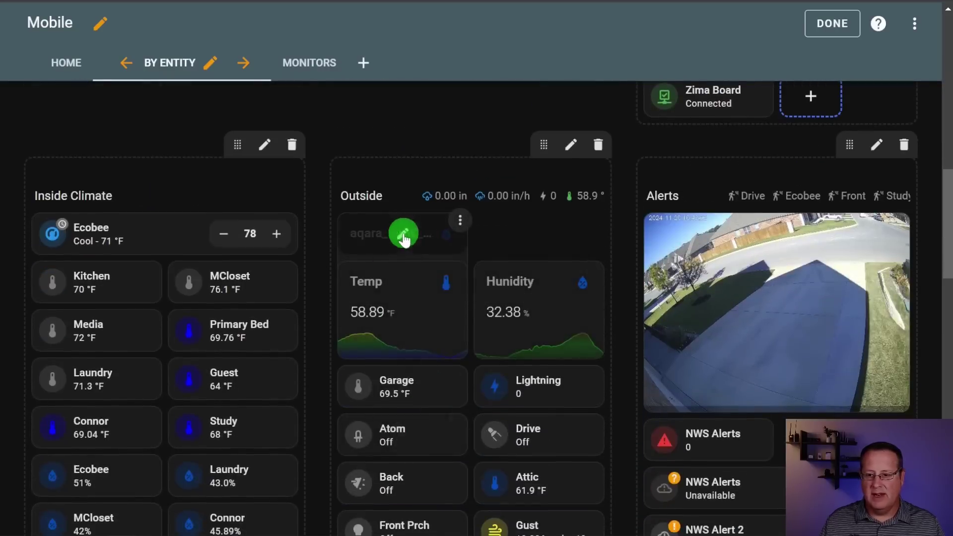
left_click(406, 236)
left_click(251, 211)
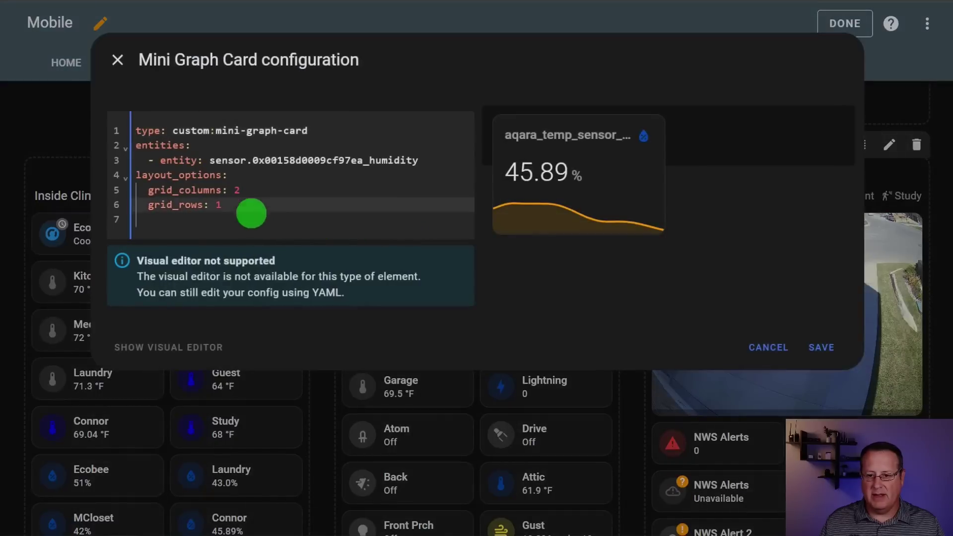
key("BackSpace")
type("4")
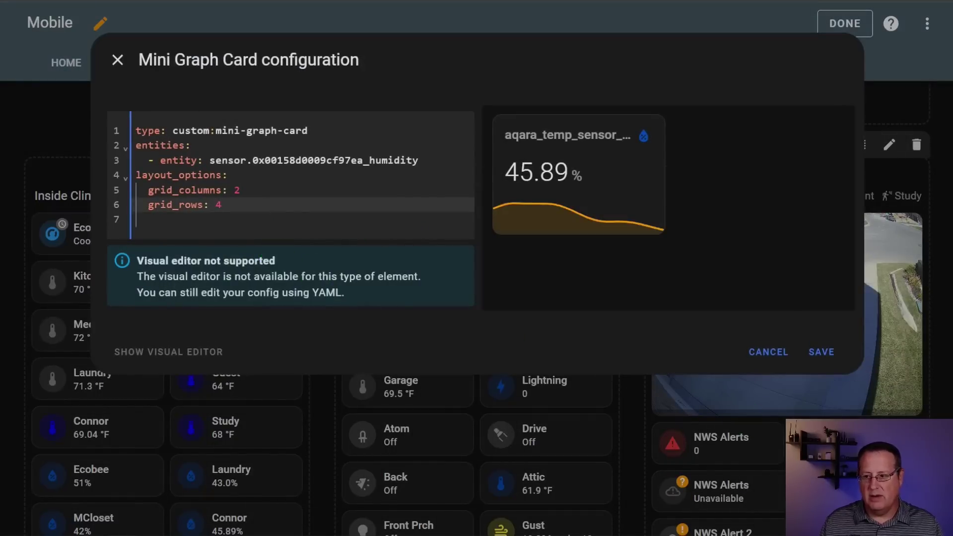
left_click(810, 354)
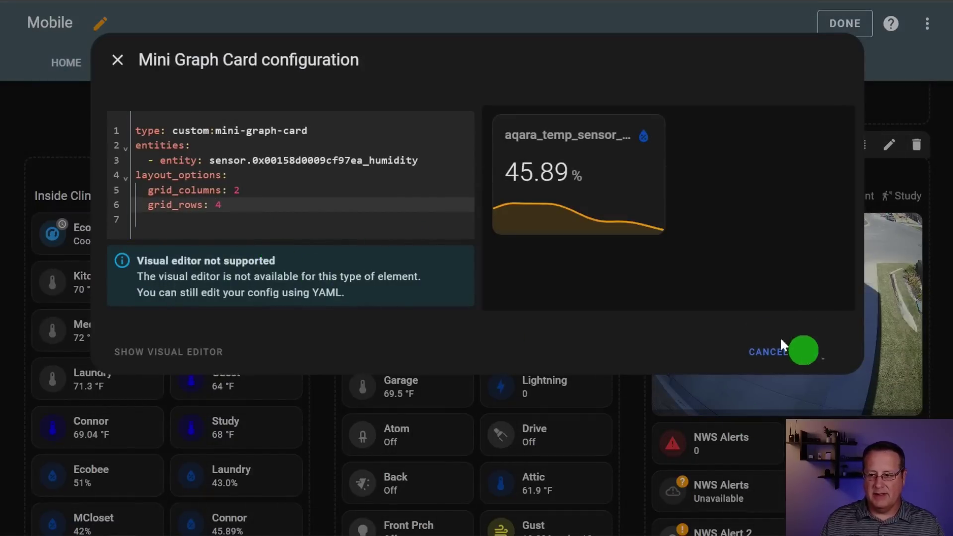
- Reduce the grid_rows value in the humidity graph card's YAML and save the card
scroll(409, 236, "down", 3)
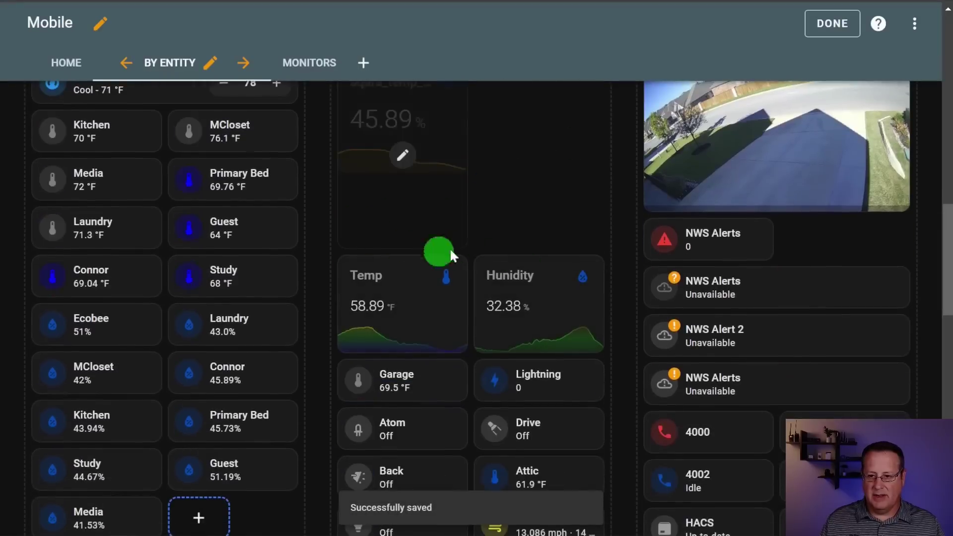
scroll(423, 276, "up", 3)
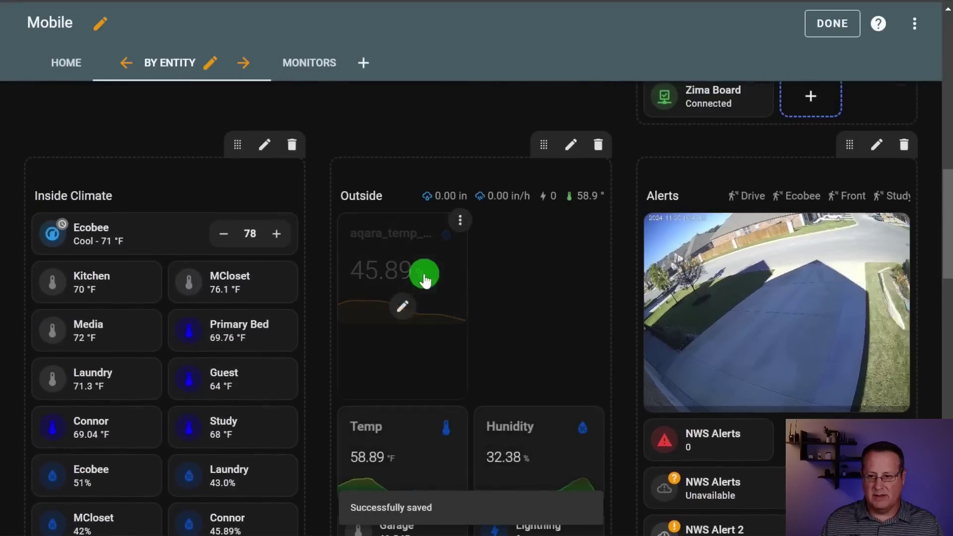
left_click(403, 306)
left_click(234, 207)
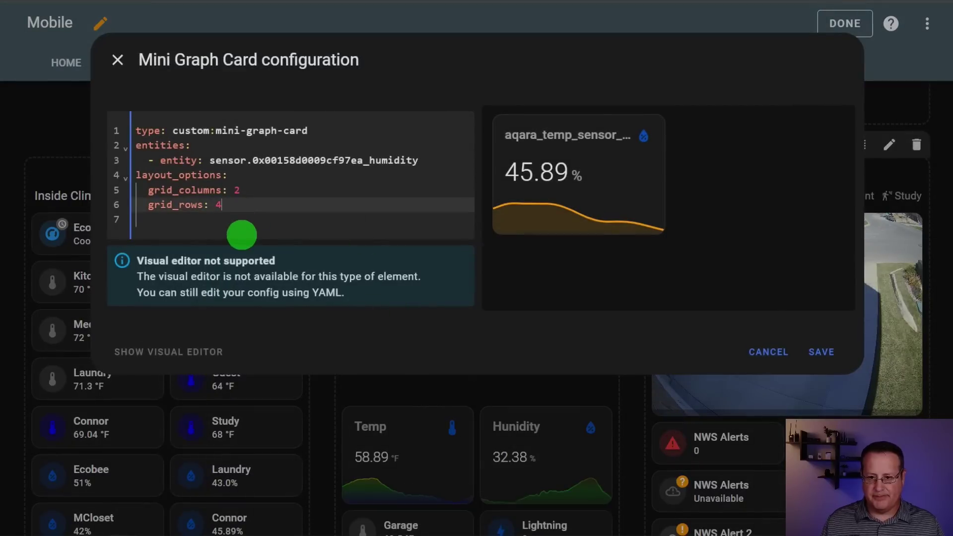
key("ctrl+s")
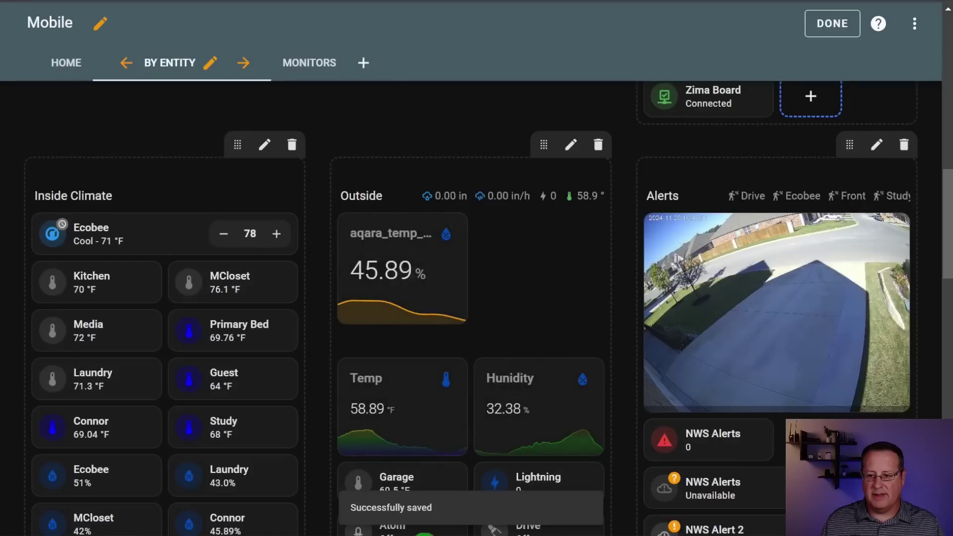
- Delete the added humidity graph card from the Outside section
scroll(394, 358, "down", 2)
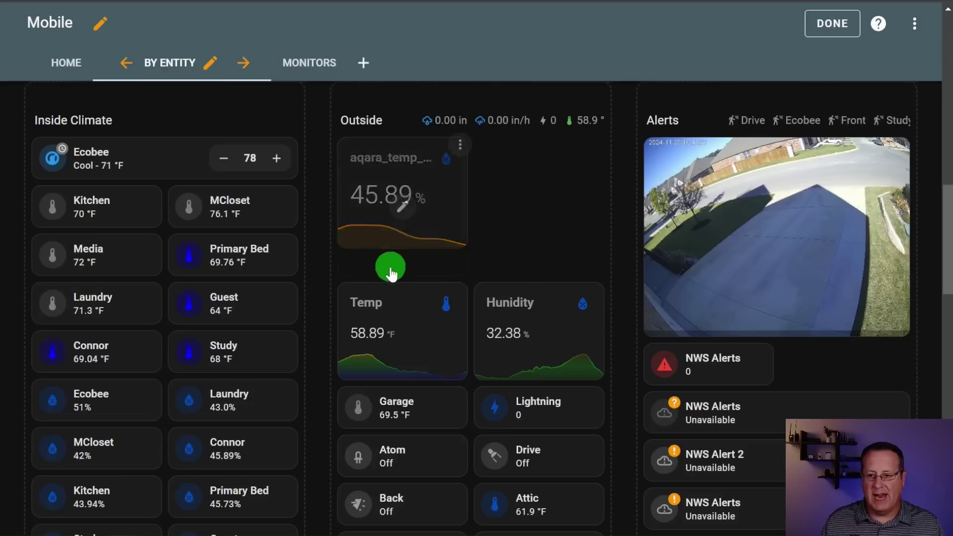
left_click(461, 147)
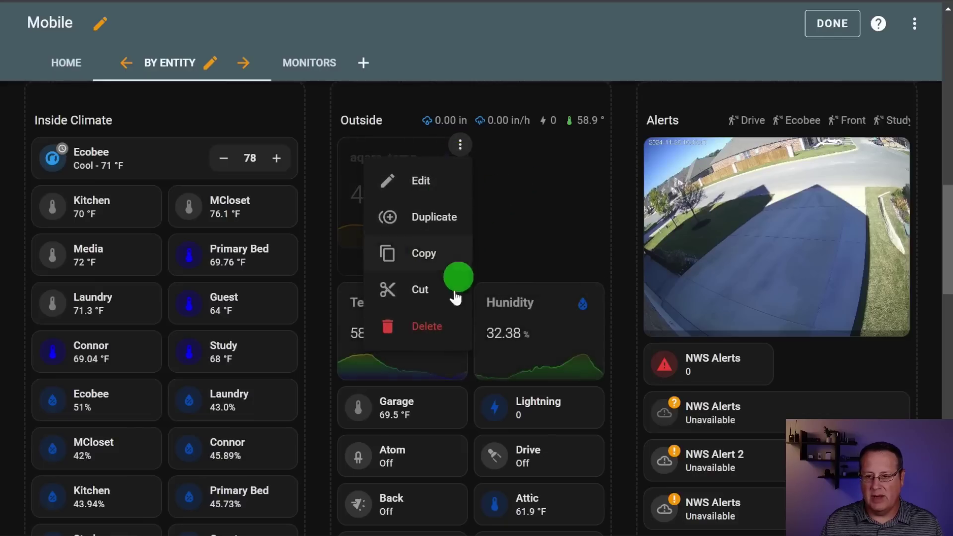
left_click(447, 336)
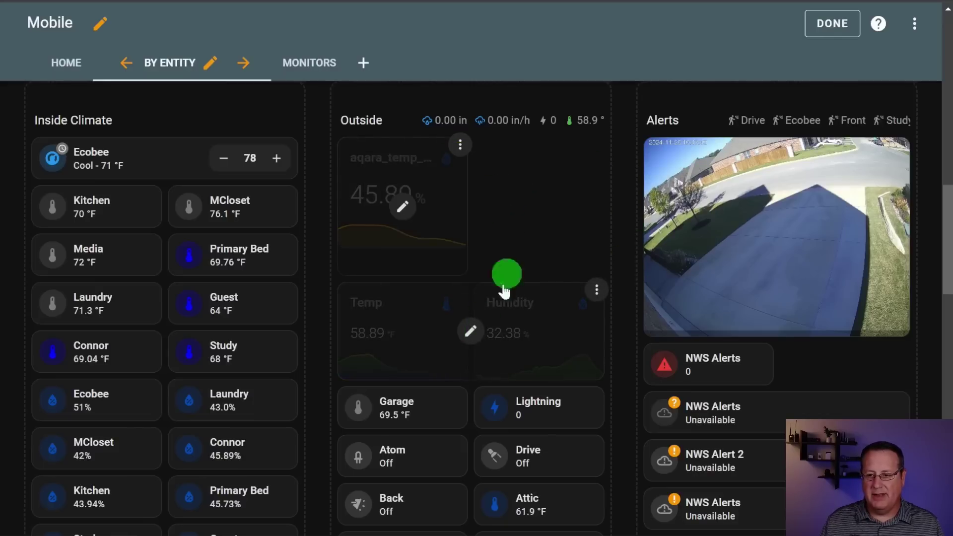
scroll(495, 298, "down", 15)
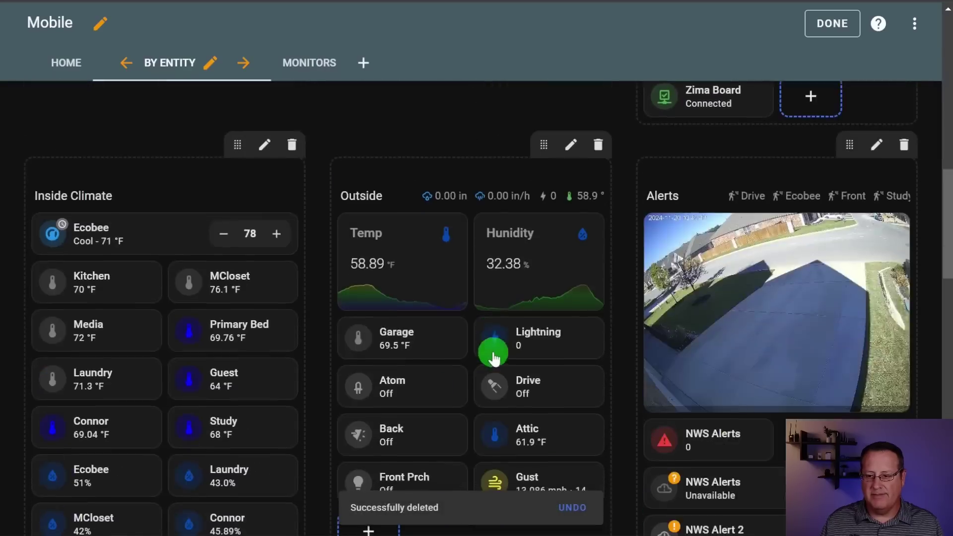
- Open the Temp and Humidity grid card's configuration in the Outside section and review the YAML of both mini-graph cards
left_click(468, 263)
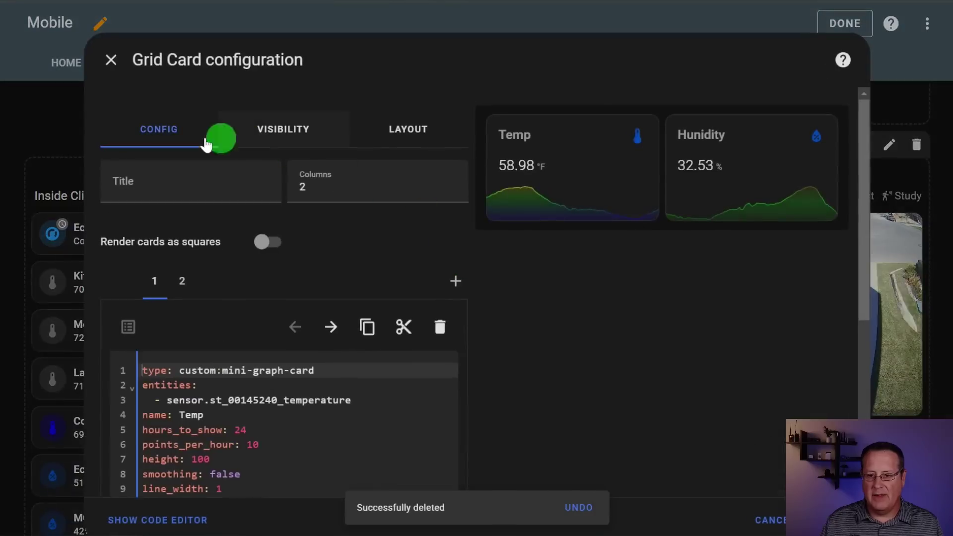
scroll(532, 263, "down", 3)
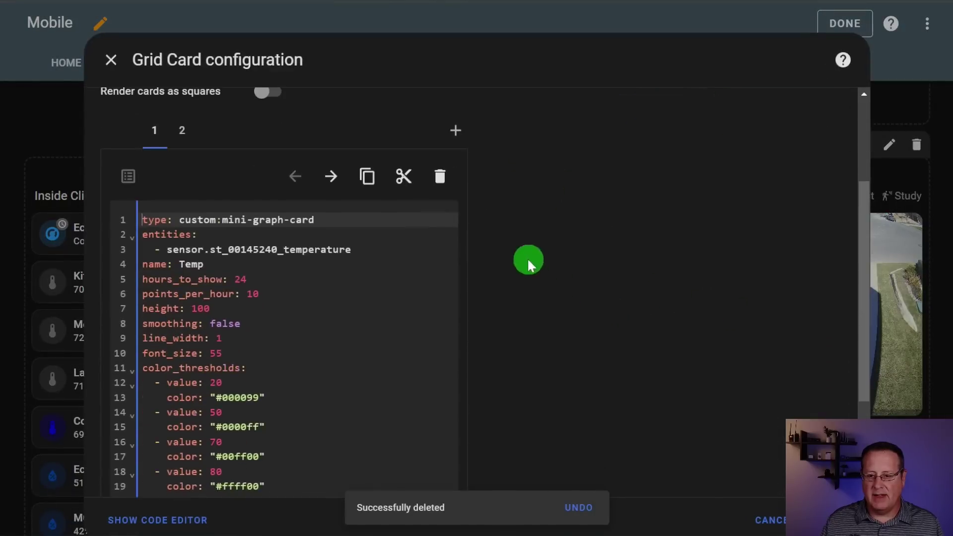
left_click(181, 133)
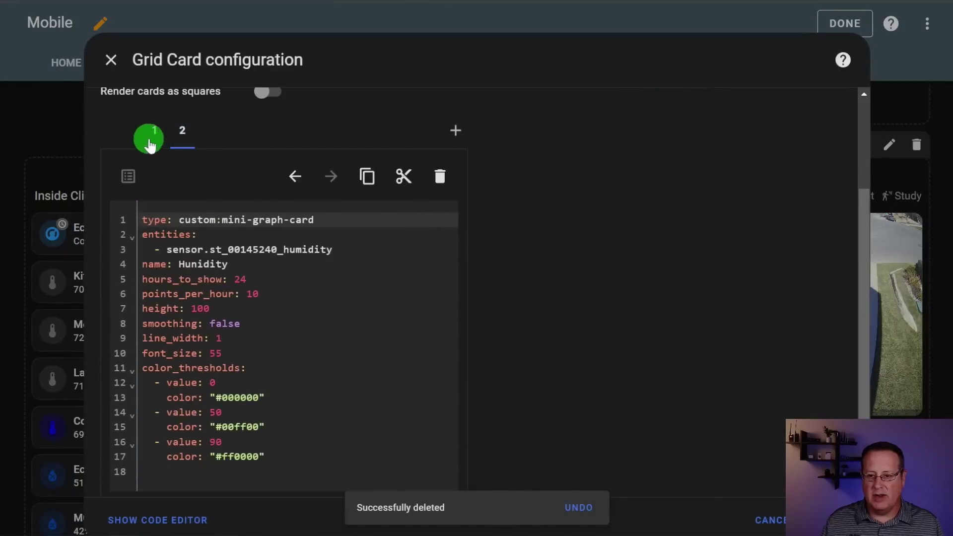
left_click(149, 144)
scroll(633, 298, "up", 3)
- Try a two-column width in the grid card's layout, set it back to four columns, and discard the changes
left_click(389, 141)
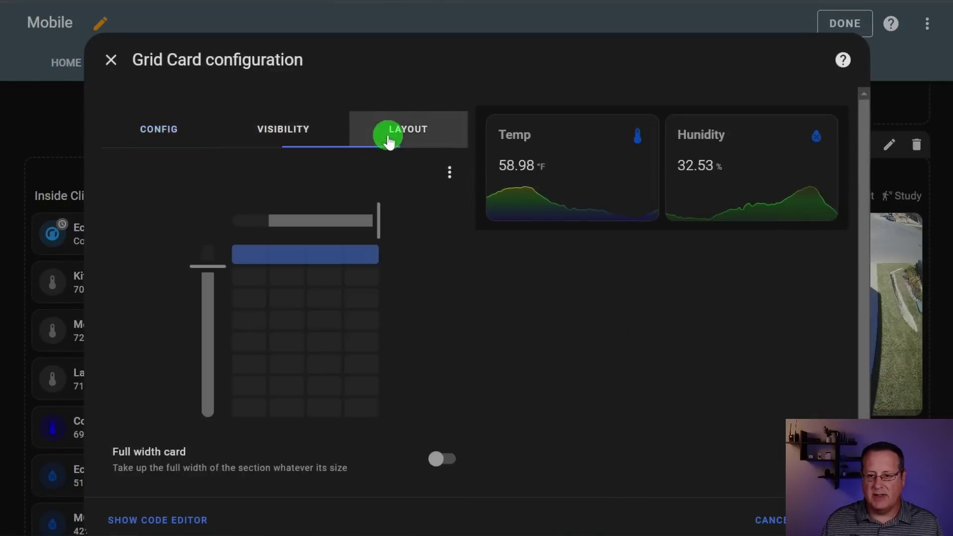
left_click(289, 256)
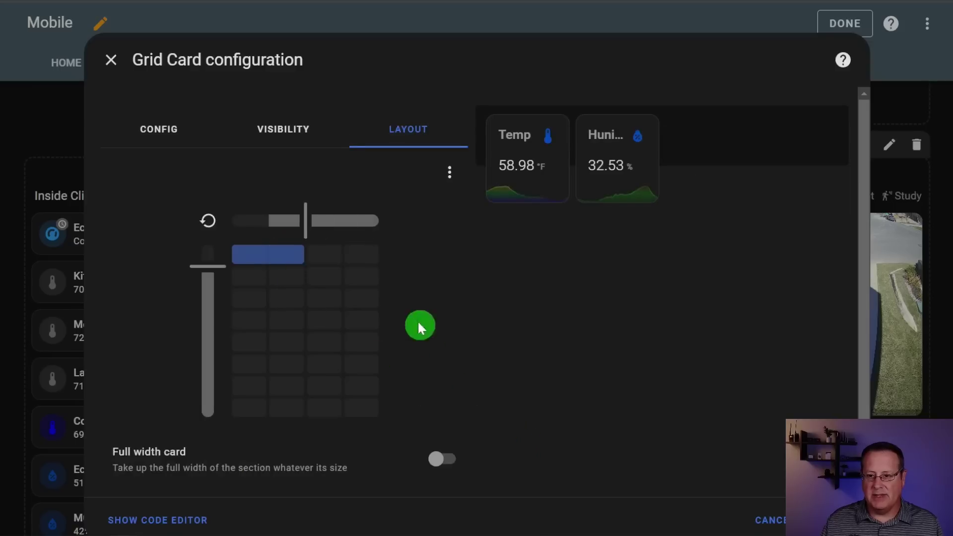
left_click(361, 257)
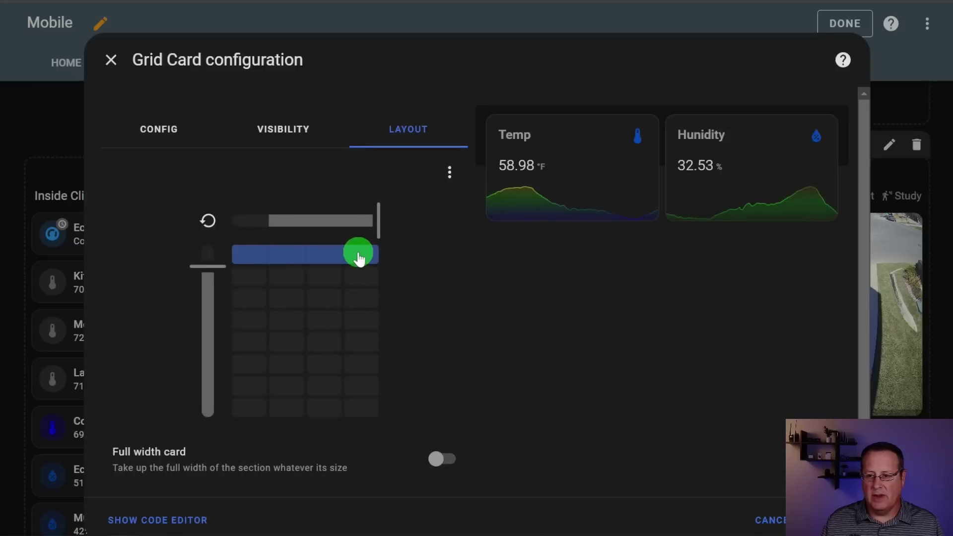
left_click(763, 526)
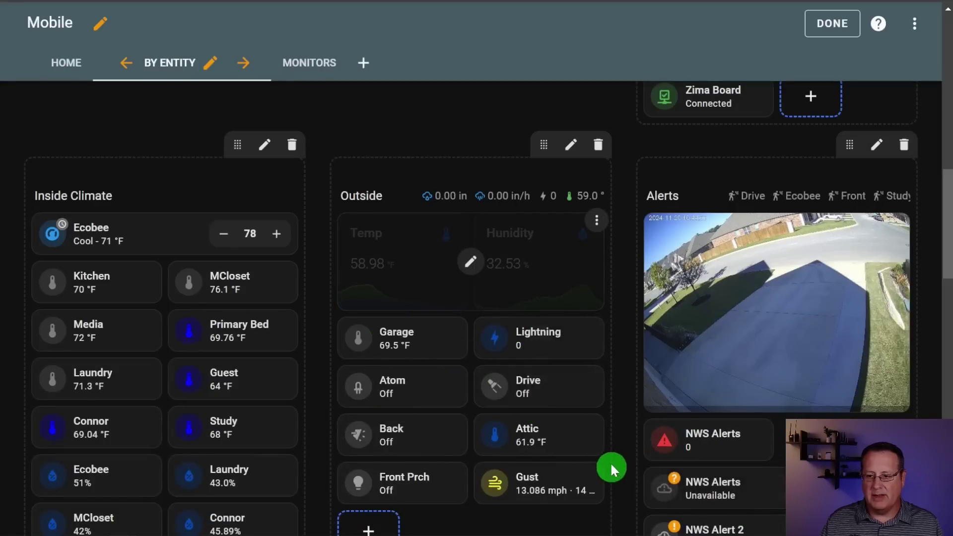
- Finish editing the dashboard and examine the Outside section and the windrose card in the Alerts section
scroll(611, 469, "down", 2)
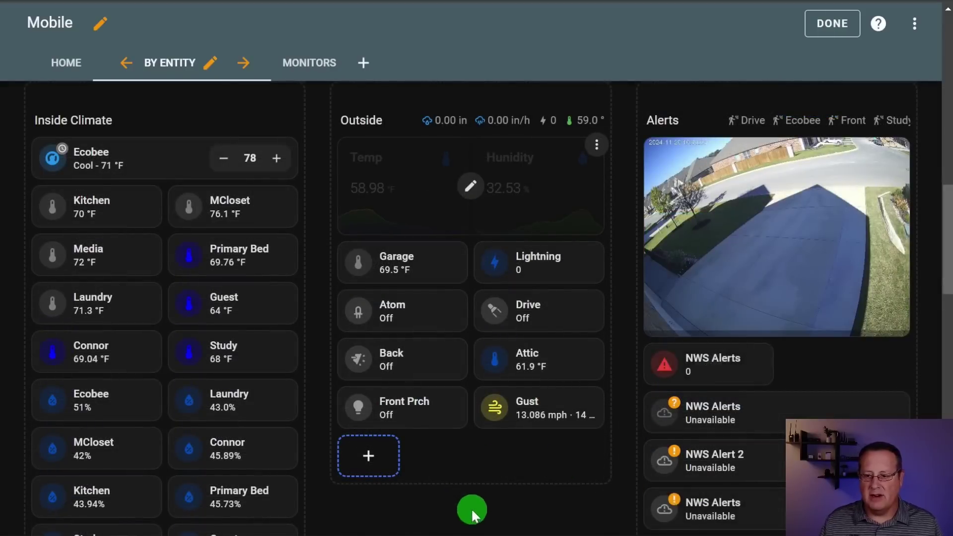
left_click(831, 27)
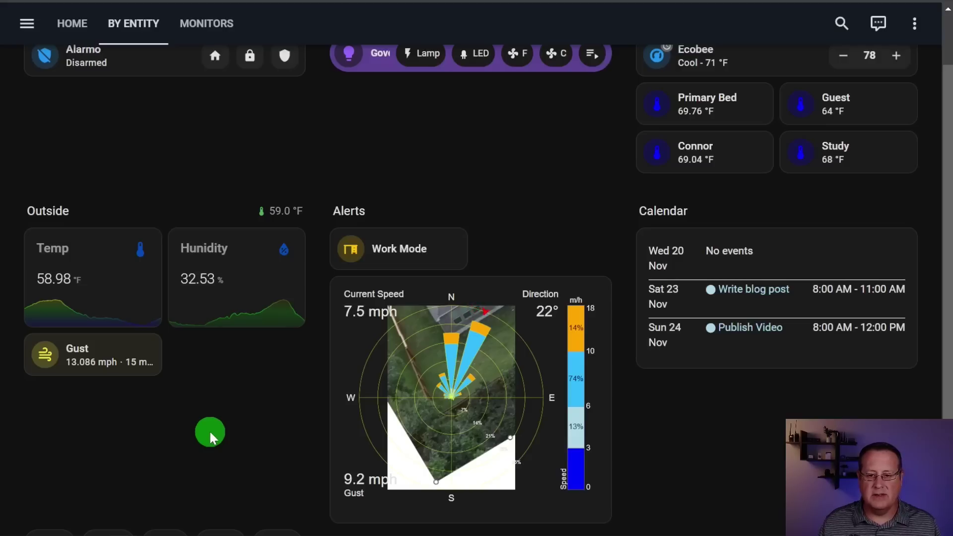
mouse_move(47, 301)
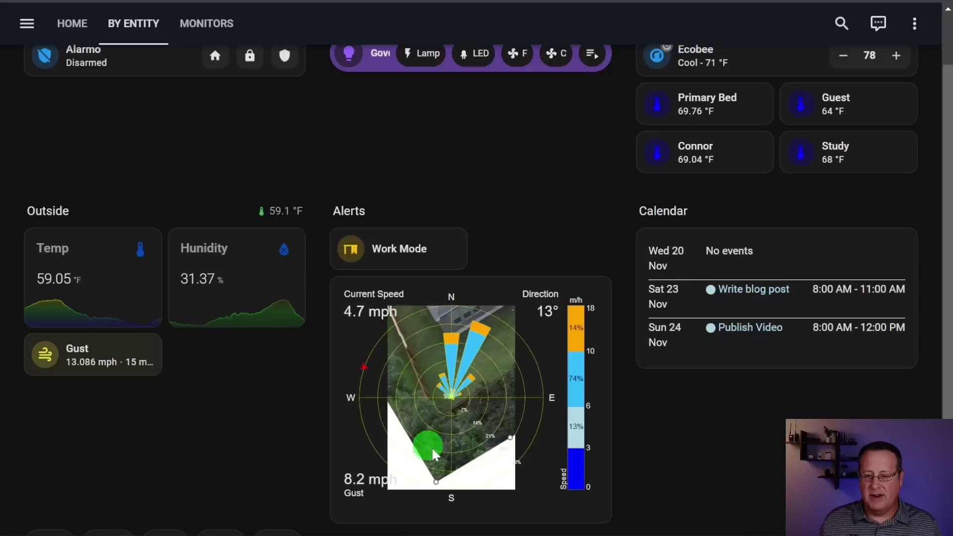
scroll(420, 442, "down", 1)
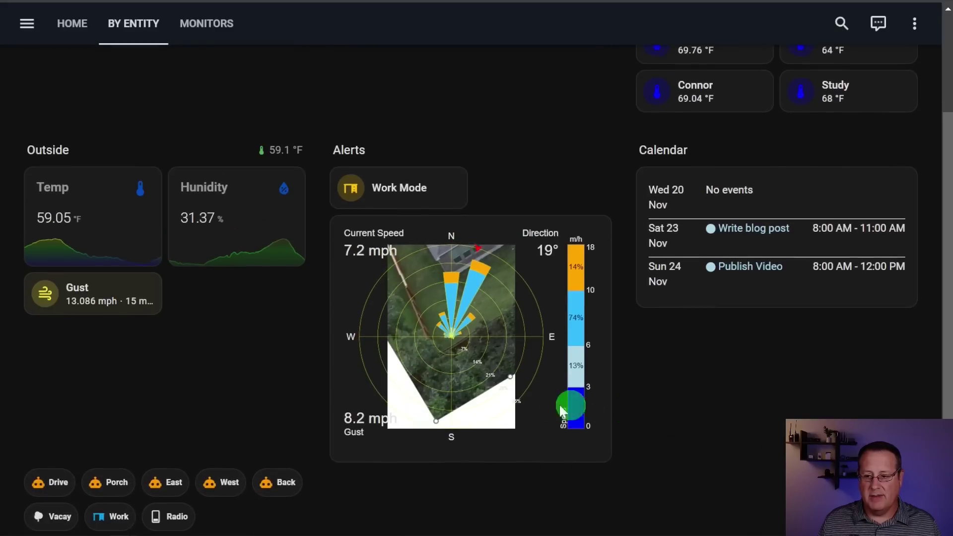
scroll(791, 347, "up", 2)
- Reopen the dashboard for editing and examine the YAML of the windrose card at the end of the Alerts section
left_click(924, 29)
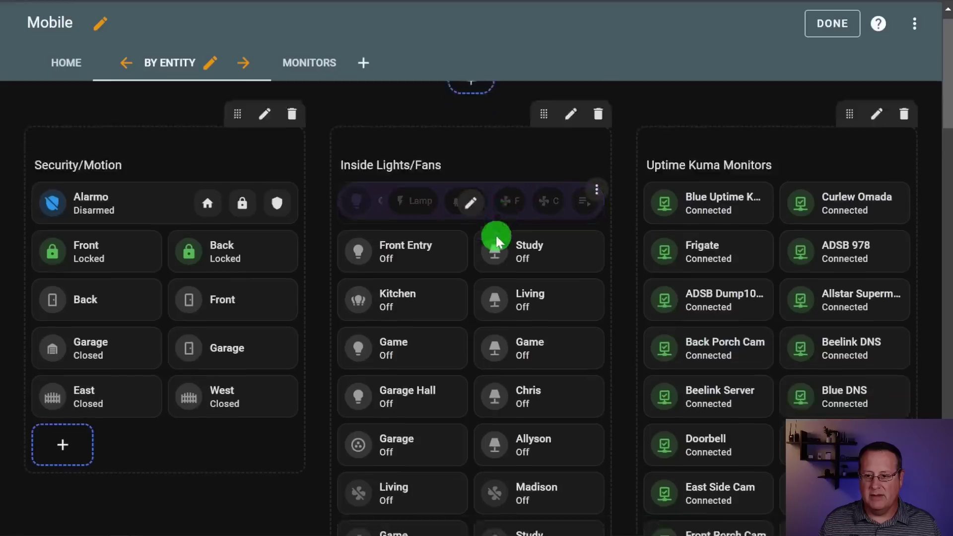
scroll(504, 476, "down", 5)
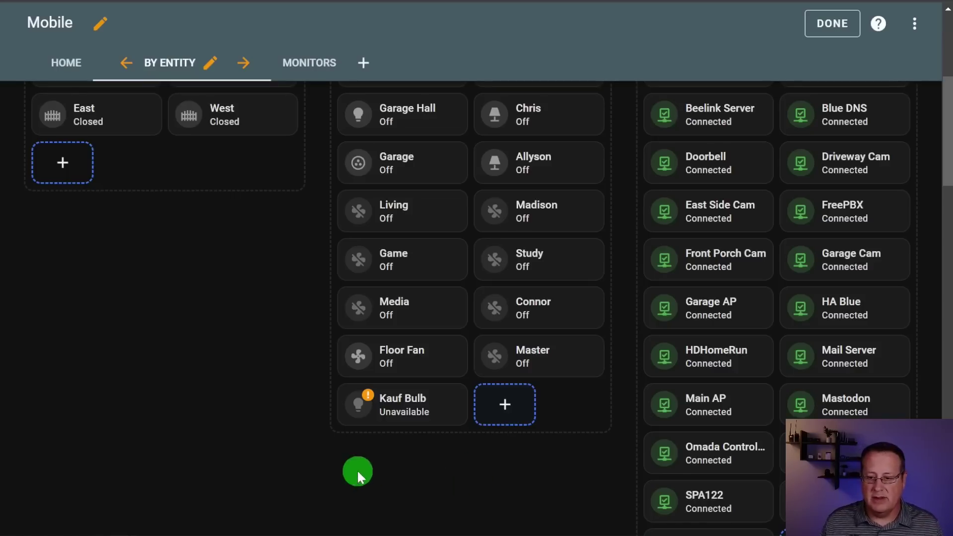
scroll(358, 473, "down", 8)
scroll(418, 458, "down", 10)
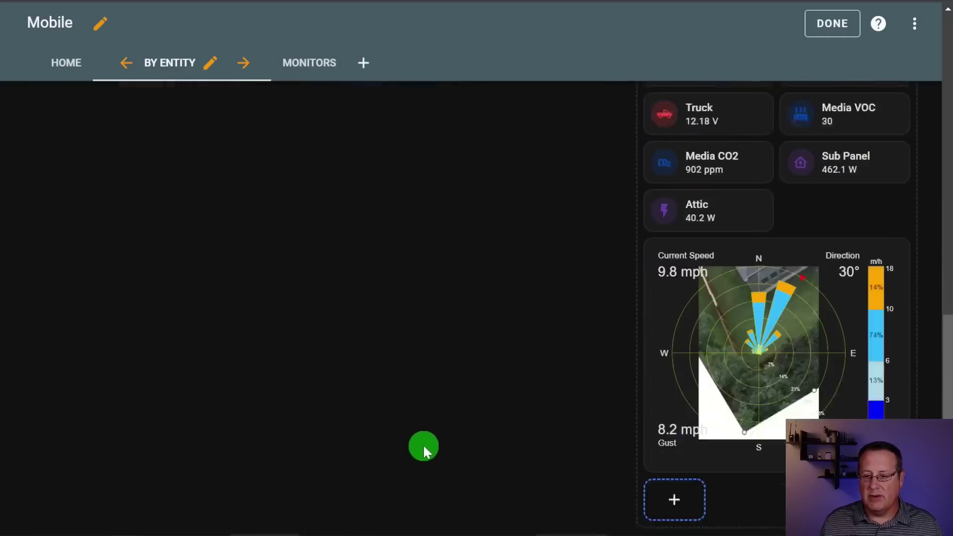
left_click(777, 312)
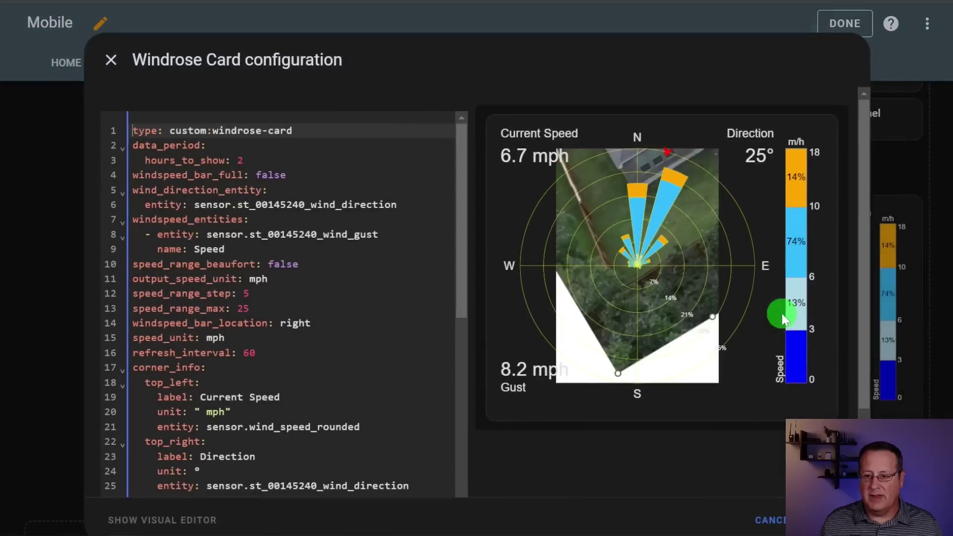
scroll(382, 360, "down", 8)
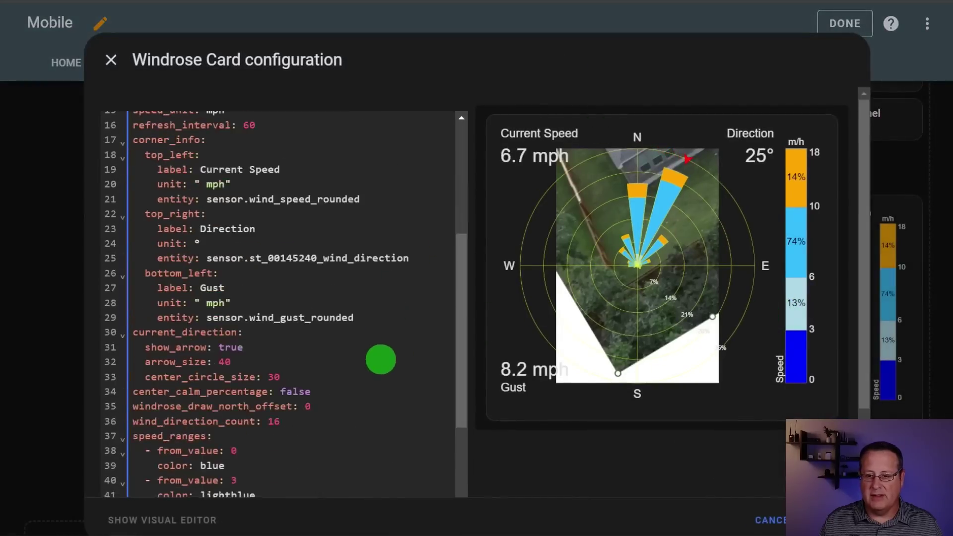
scroll(620, 462, "down", 2)
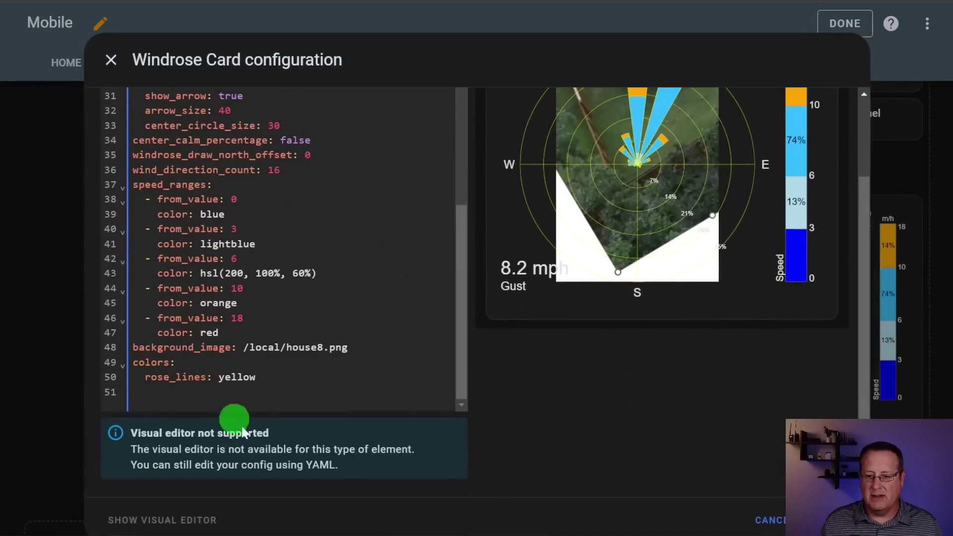
scroll(381, 445, "up", 2)
scroll(330, 366, "up", 8)
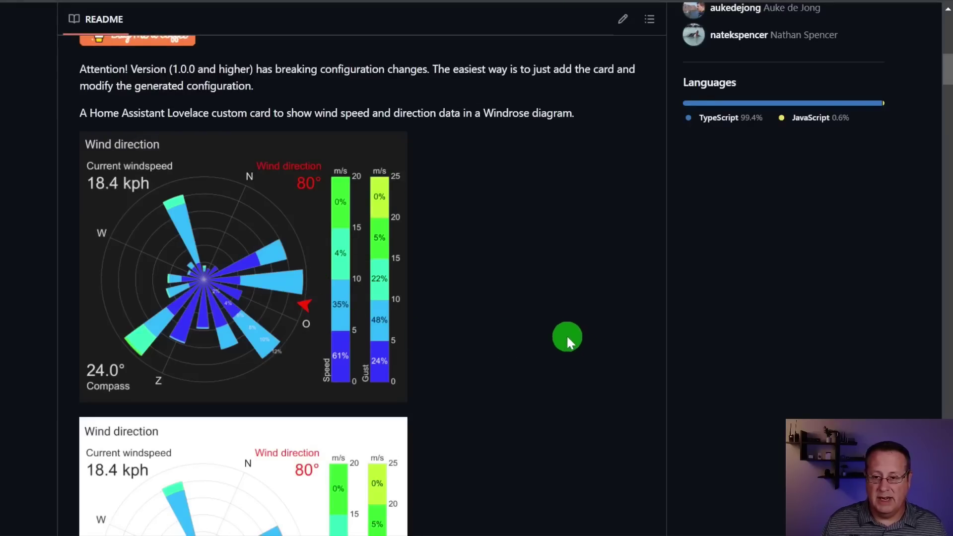
- Switch to the windrose card's GitHub README and look over its example images and install section
scroll(553, 332, "down", 2)
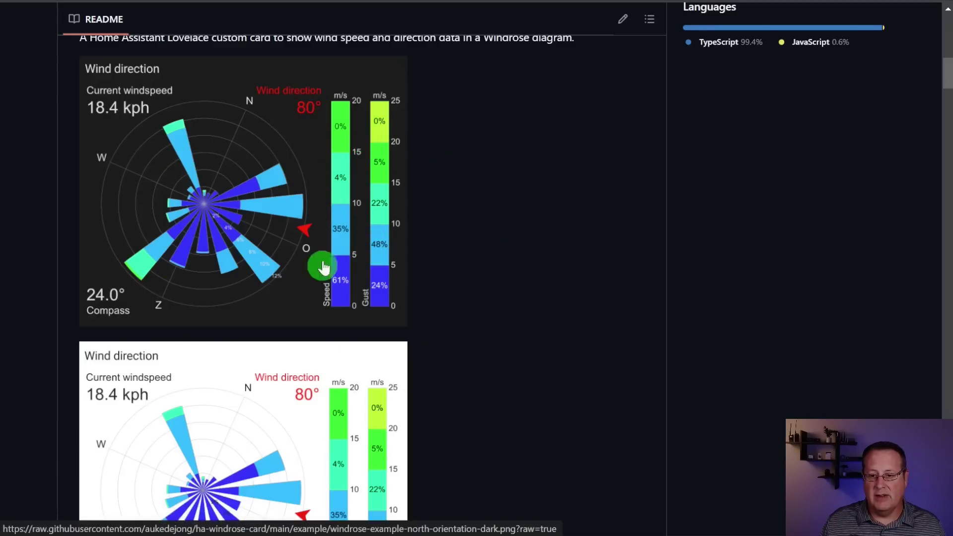
scroll(491, 256, "down", 5)
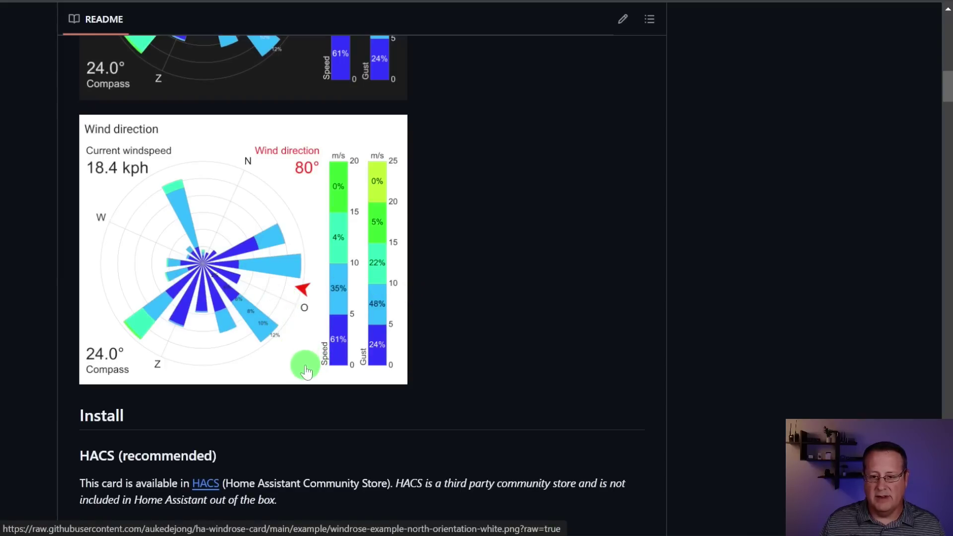
scroll(307, 372, "up", 6)
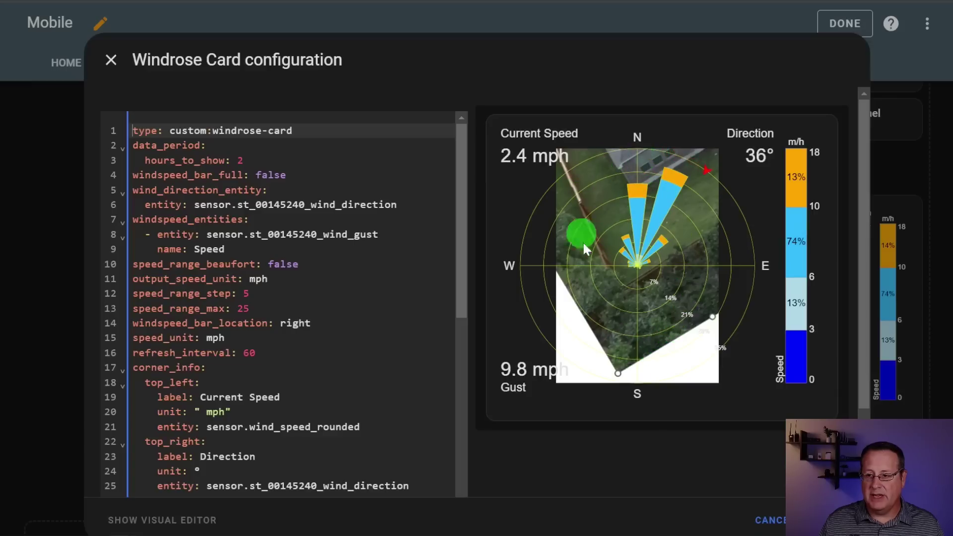
- Return to the windrose card configuration and review its speed ranges, background image and rose line colour settings
scroll(262, 323, "down", 10)
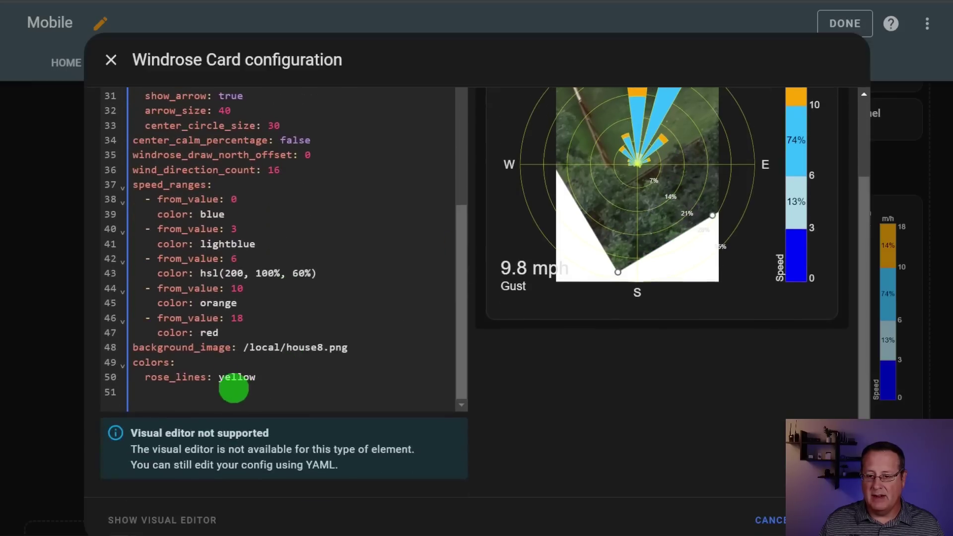
scroll(662, 428, "up", 2)
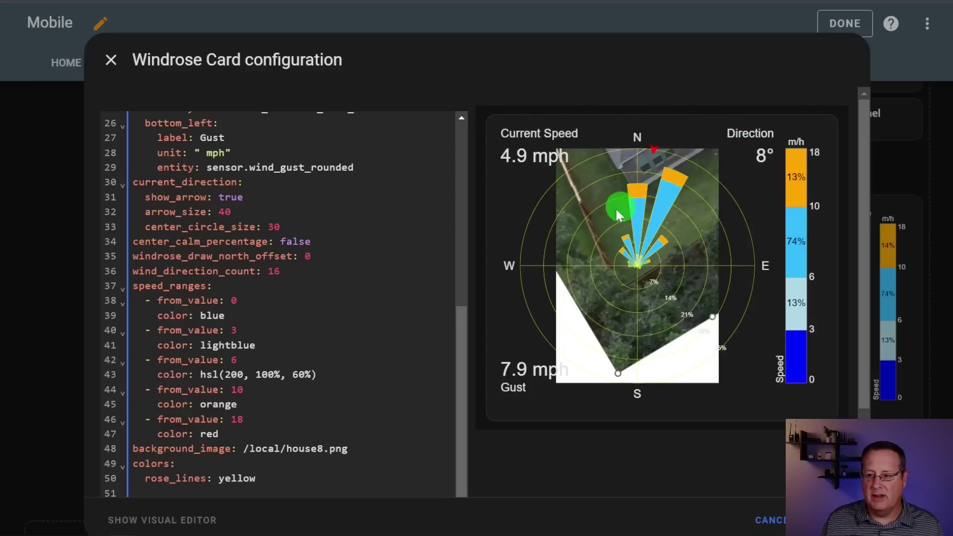
scroll(330, 294, "up", 8)
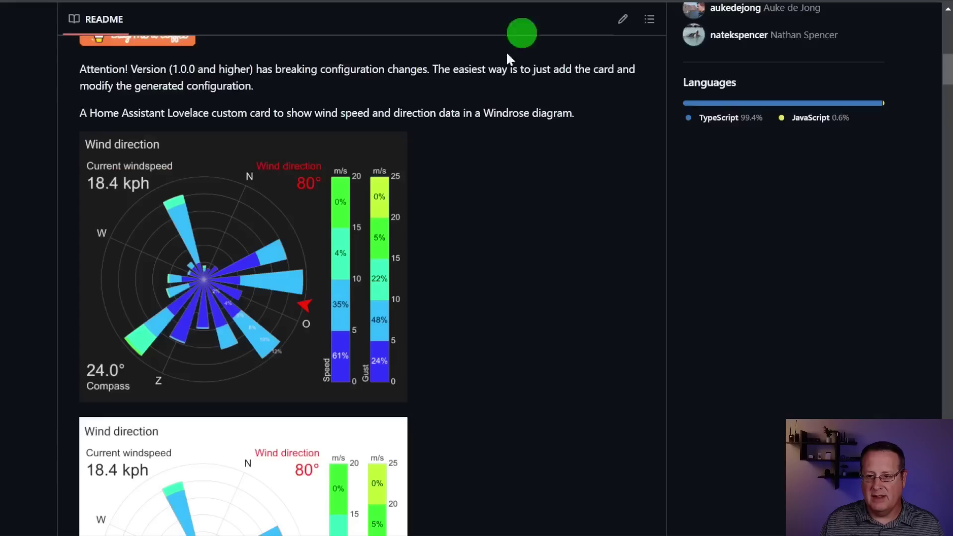
- Review the configuration option tables in the windrose card README, and close the card's configuration without saving
scroll(390, 204, "down", 15)
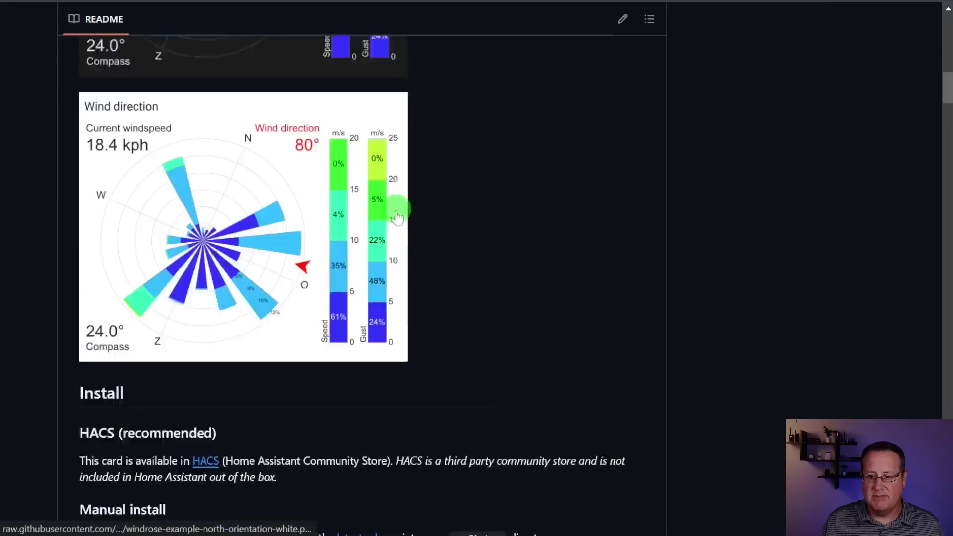
scroll(329, 306, "down", 20)
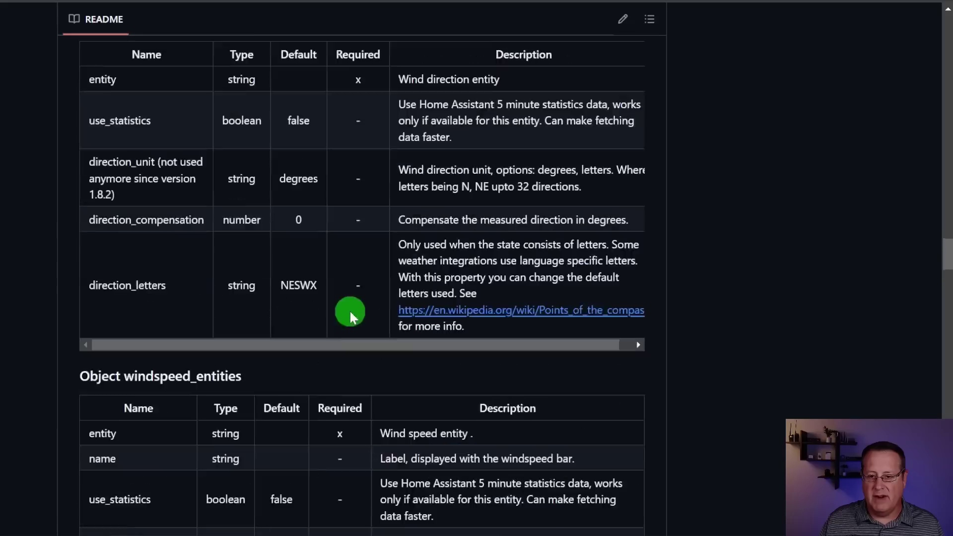
scroll(365, 333, "down", 20)
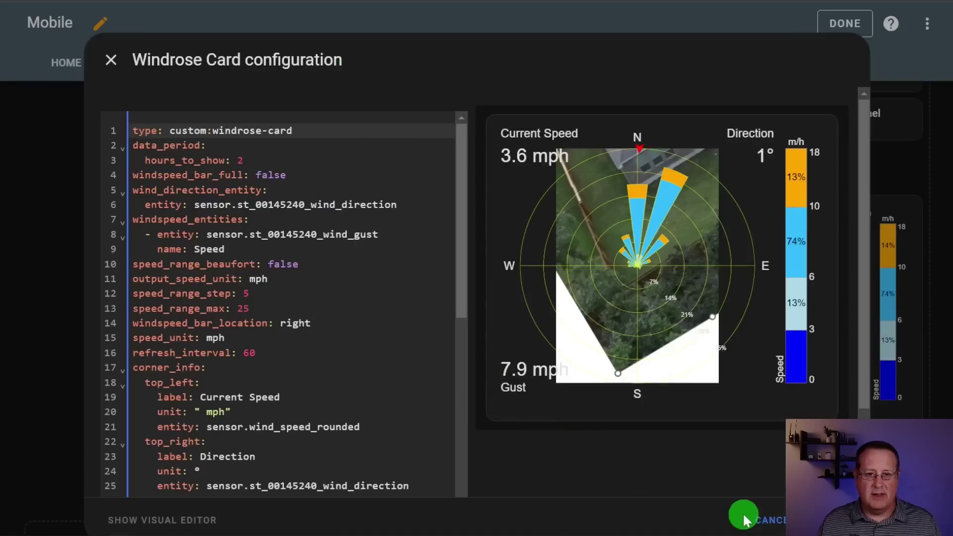
left_click(770, 518)
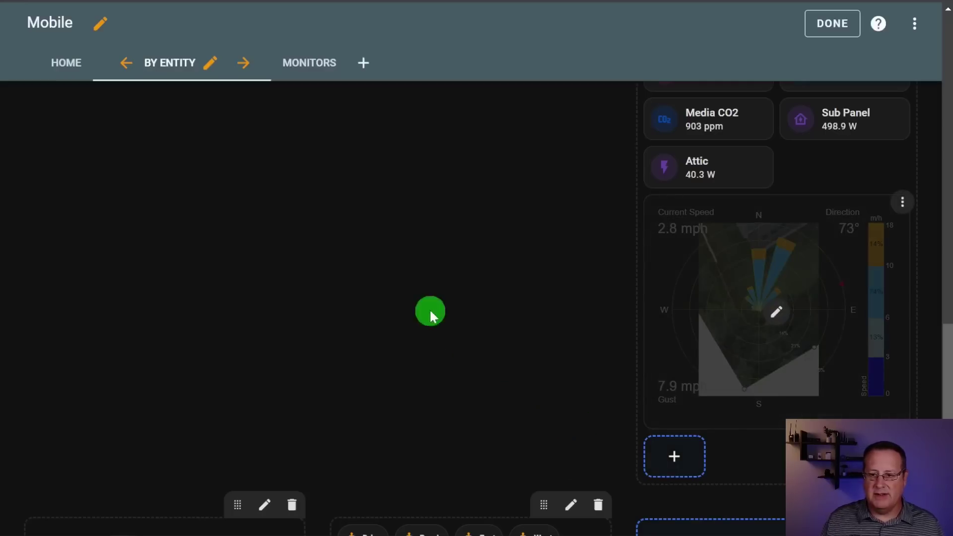
scroll(511, 347, "up", 15)
scroll(385, 229, "up", 8)
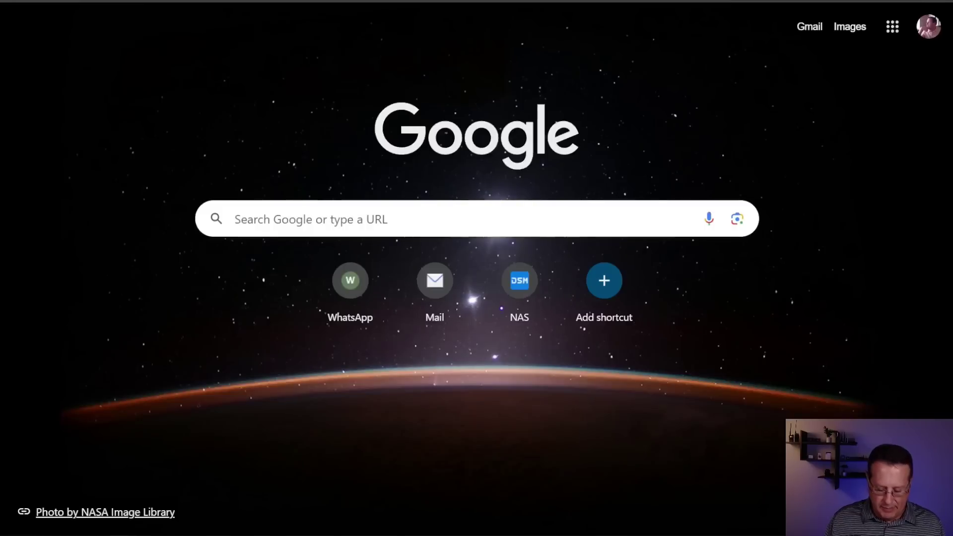
- Look up "mon" in the browser and open the main Uptime Kuma dashboard
type("mon")
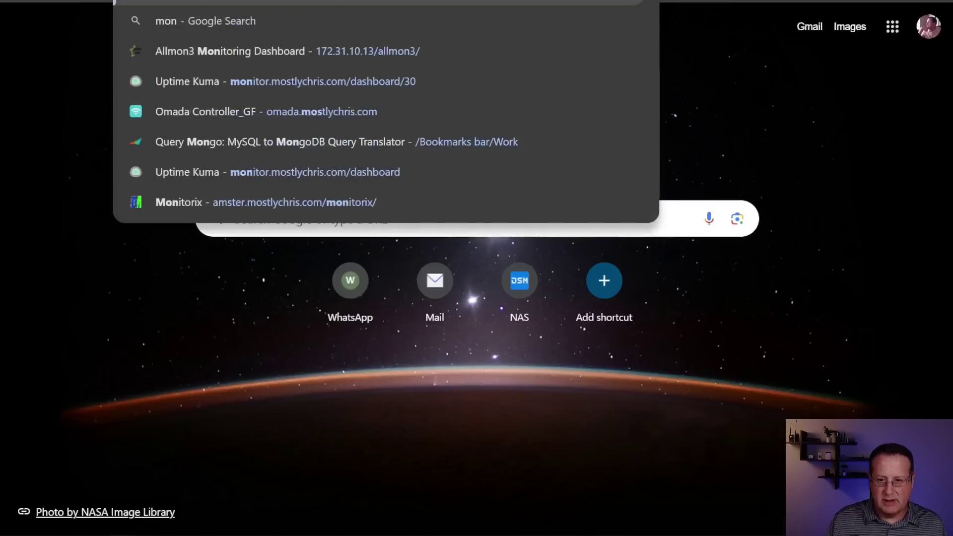
key("Down")
key("Down")
key("Down")
key("Down")
key("Down")
key("Return")
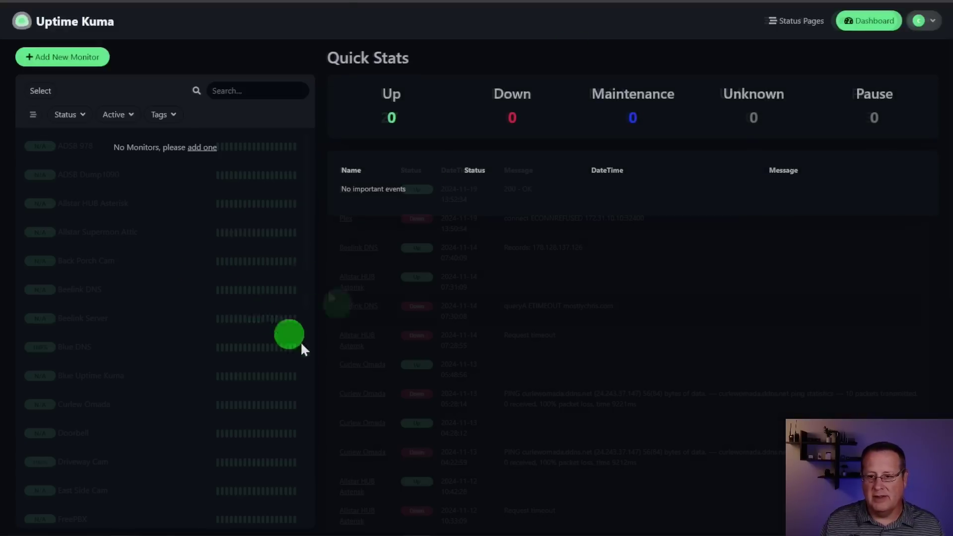
- Examine the monitor list and the up and down event history in Uptime Kuma
scroll(206, 263, "down", 7)
scroll(223, 362, "up", 10)
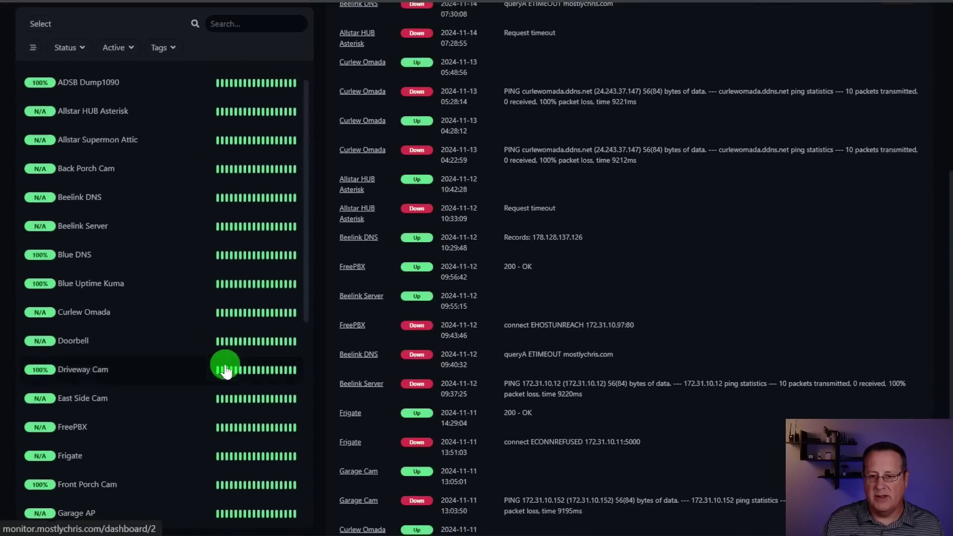
scroll(347, 258, "up", 6)
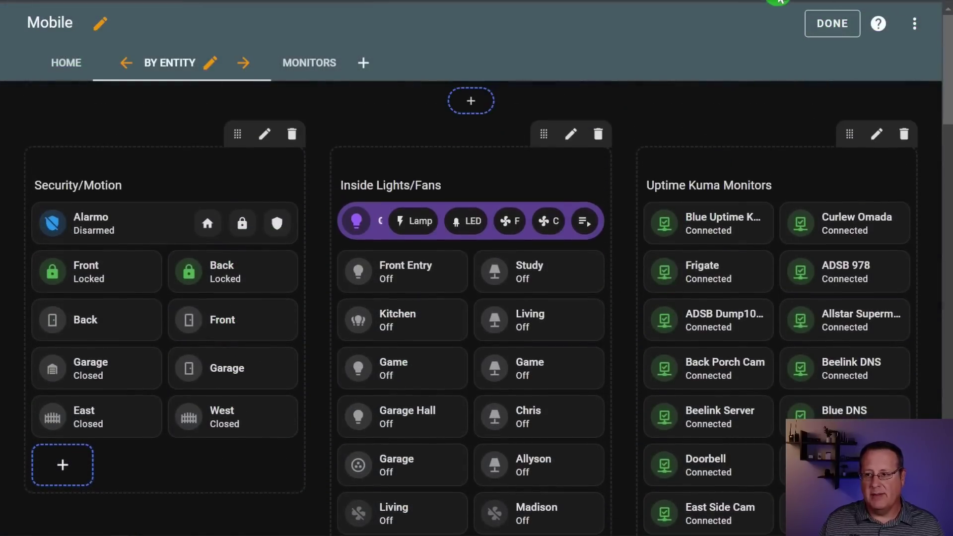
- Return to the Home Assistant Mobile dashboard, finish editing, and look over the By Entity view
left_click(835, 25)
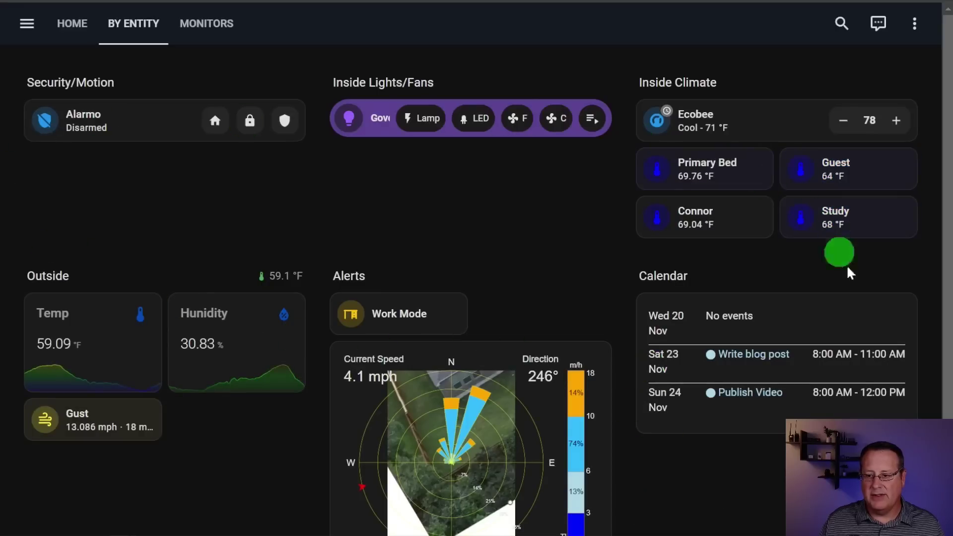
scroll(202, 443, "down", 3)
scroll(203, 298, "up", 3)
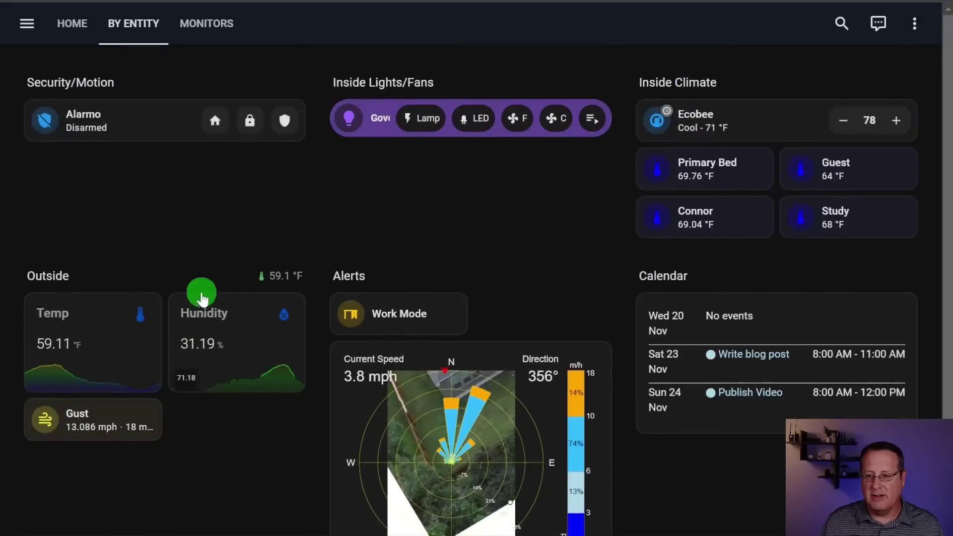
- Open the Mobile dashboard for editing and look over the sections of the By Entity view, including the hidden ones
left_click(915, 24)
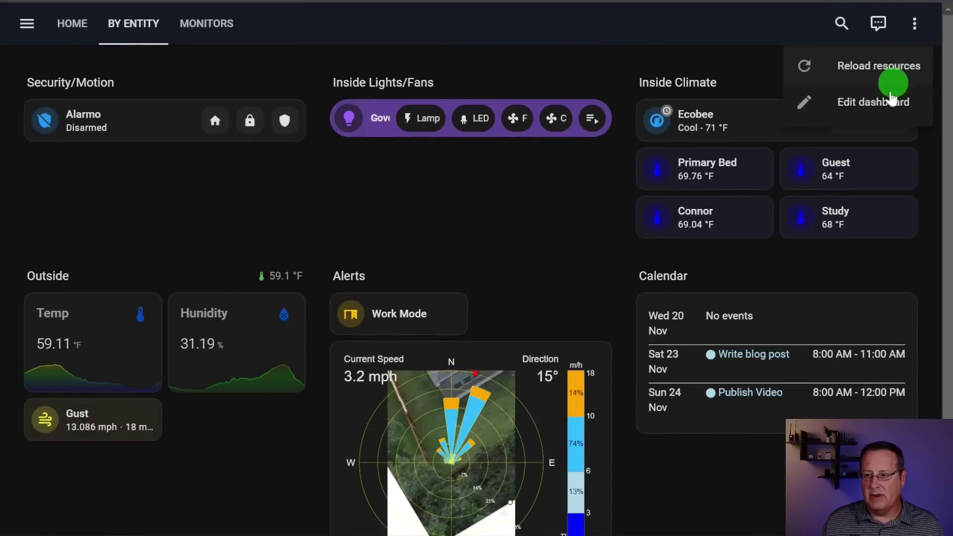
left_click(892, 106)
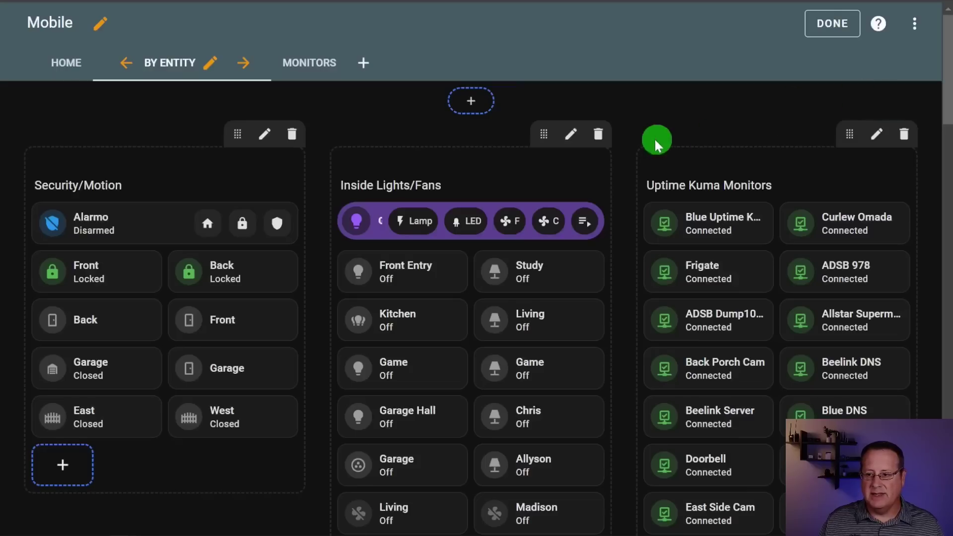
scroll(635, 287, "down", 3)
scroll(652, 332, "down", 9)
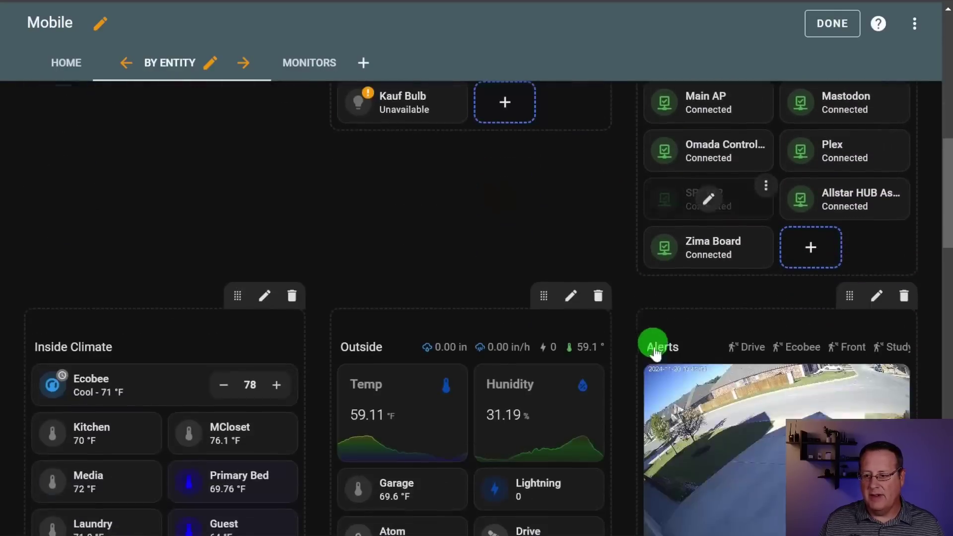
scroll(703, 288, "up", 8)
scroll(705, 310, "up", 5)
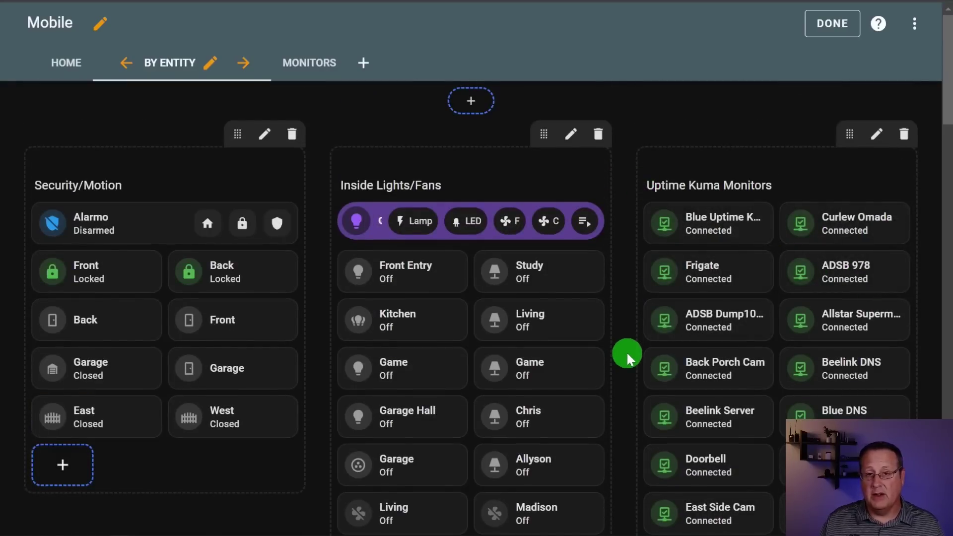
scroll(628, 355, "down", 2)
scroll(624, 334, "up", 2)
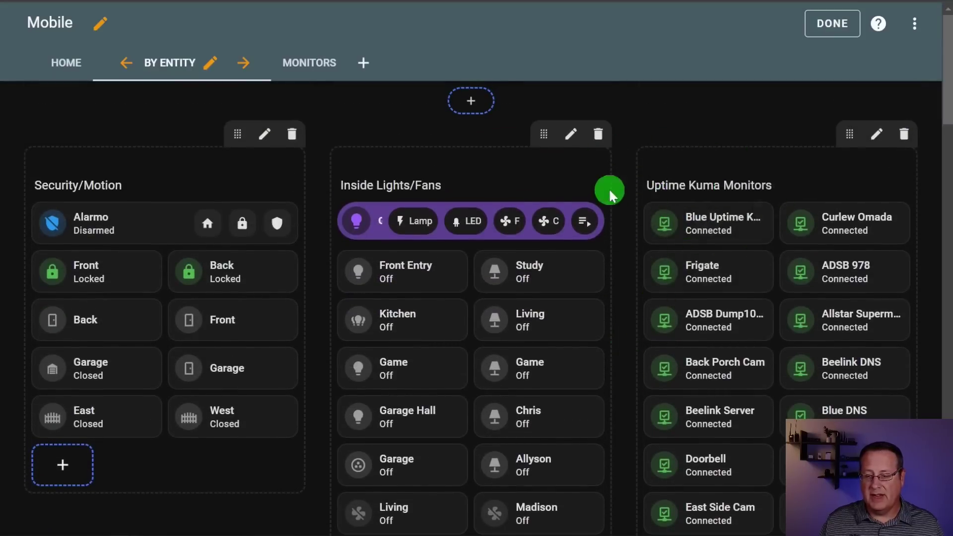
- Check the visibility condition of the Uptime Kuma Monitors section, close it without saving, and look over the section's monitor cards
left_click(877, 134)
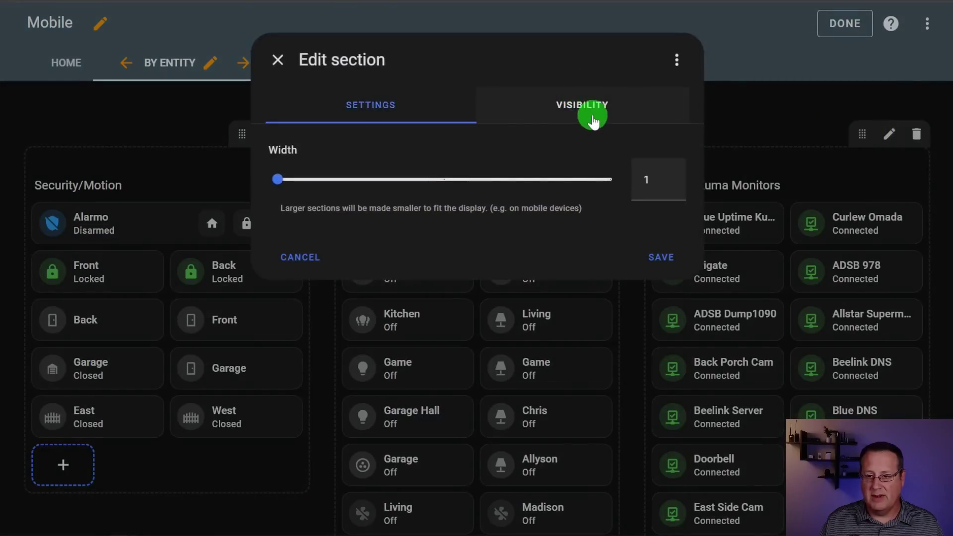
left_click(593, 120)
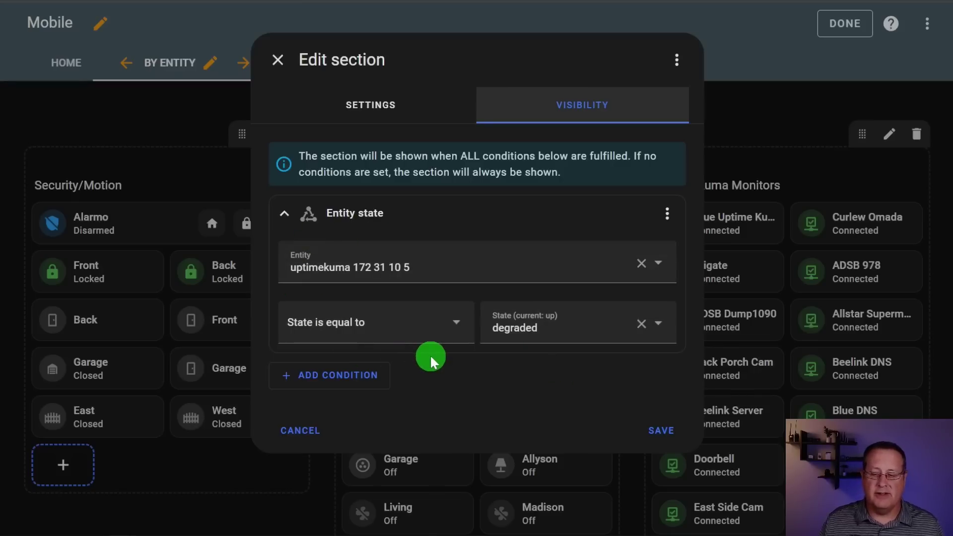
left_click(274, 67)
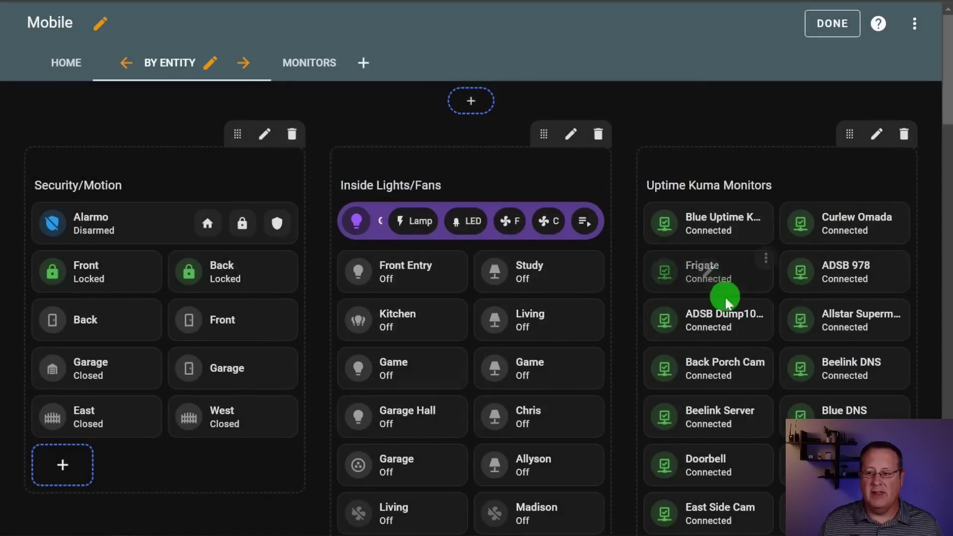
scroll(745, 397, "down", 9)
scroll(738, 438, "up", 10)
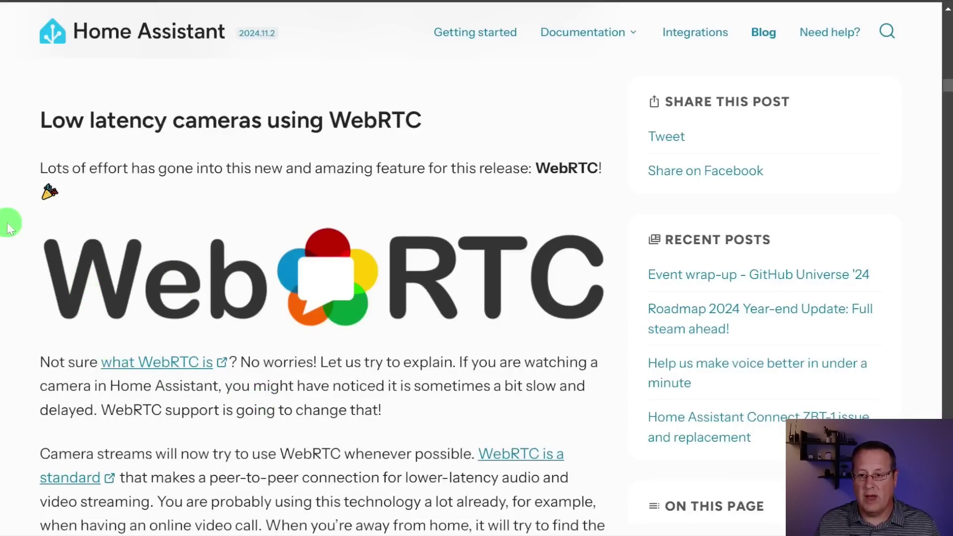
- Read the section on low latency cameras using WebRTC in the Home Assistant release blog post
scroll(101, 255, "down", 3)
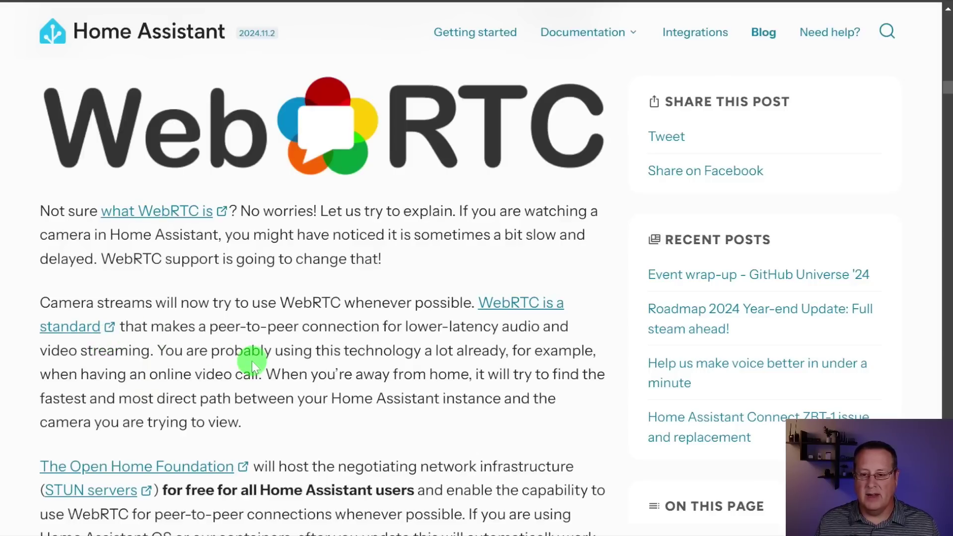
scroll(250, 360, "down", 2)
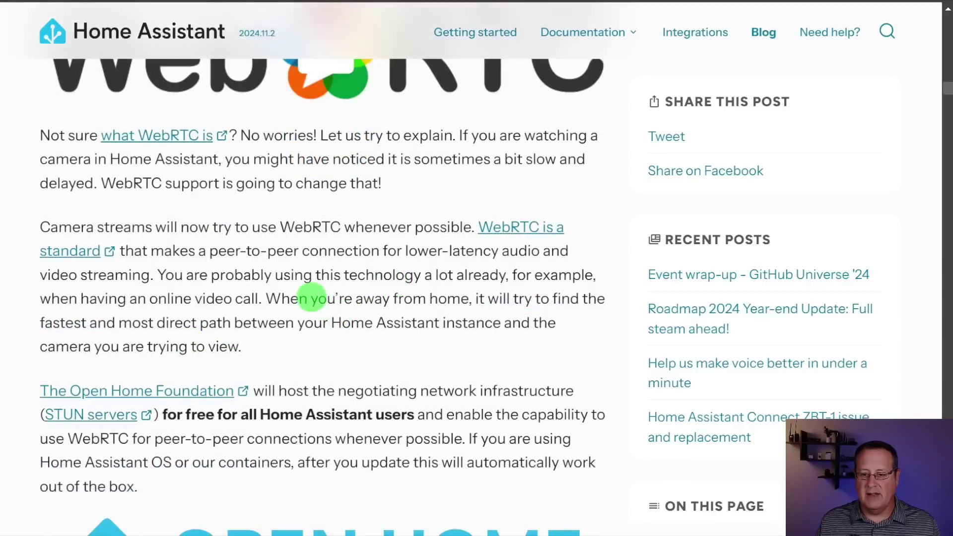
scroll(313, 300, "up", 2)
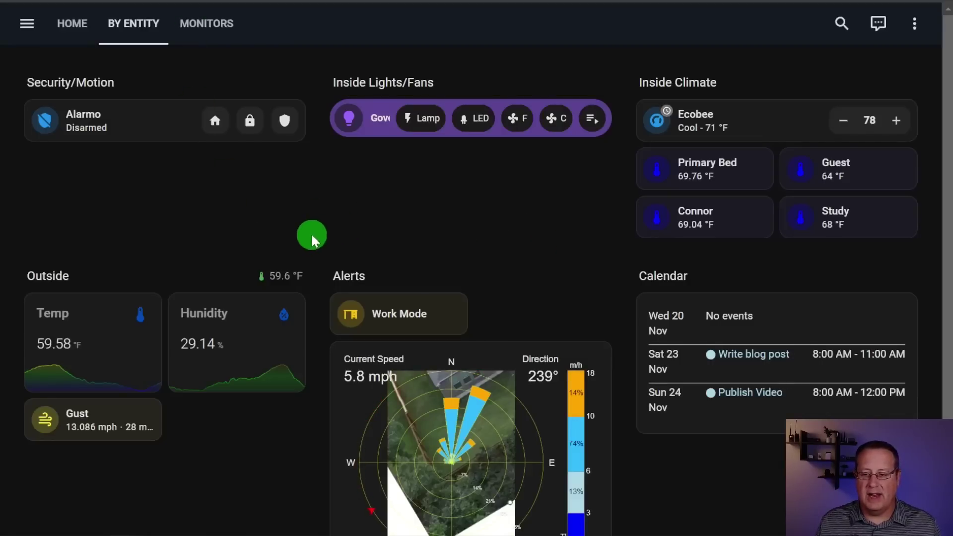
- Look over the By Entity view, reopen the dashboard for editing, and find the Calendar section
scroll(306, 240, "down", 3)
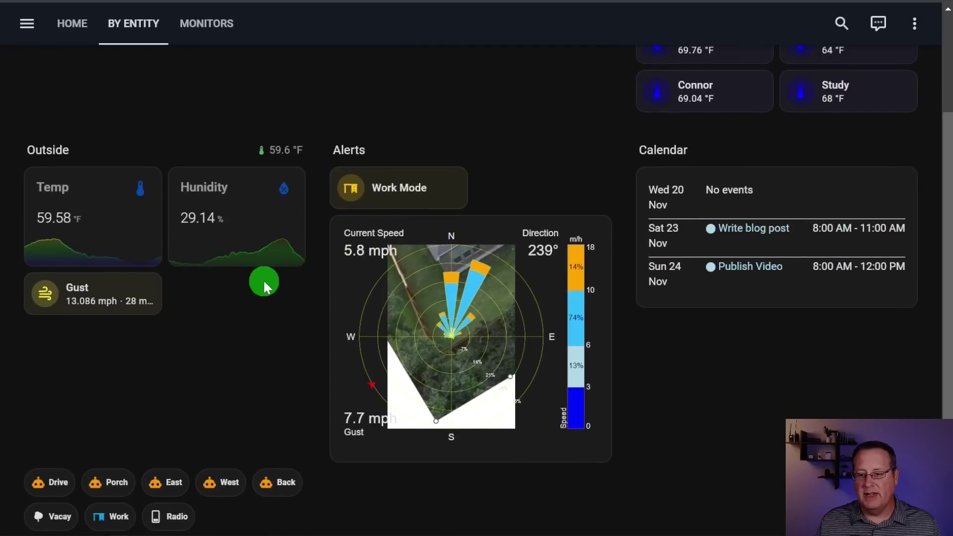
scroll(815, 199, "up", 3)
left_click(930, 37)
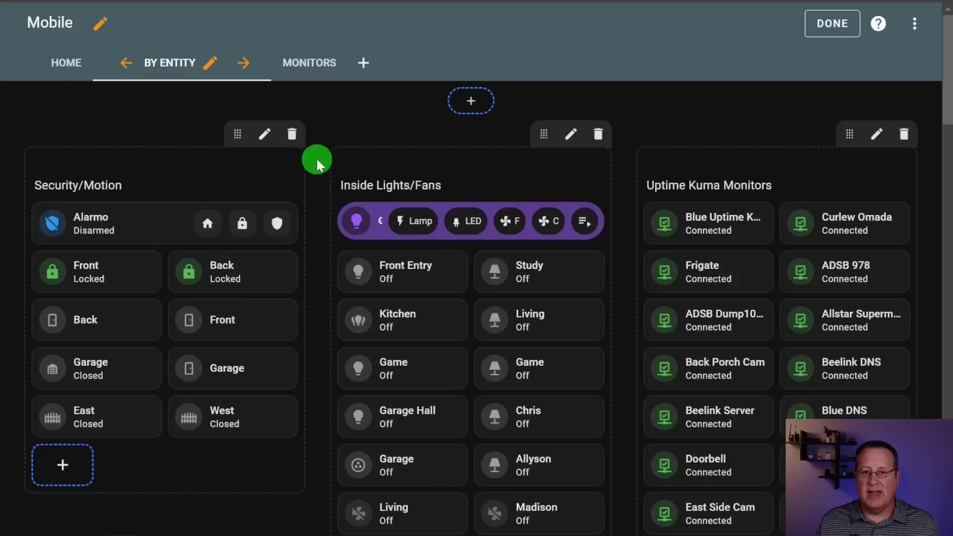
scroll(316, 219, "down", 5)
scroll(302, 222, "down", 20)
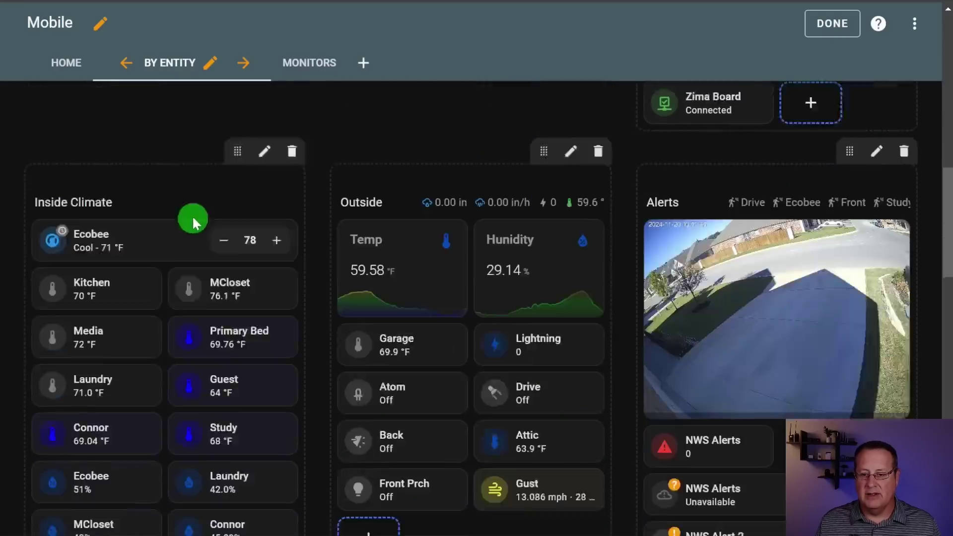
scroll(156, 214, "down", 3)
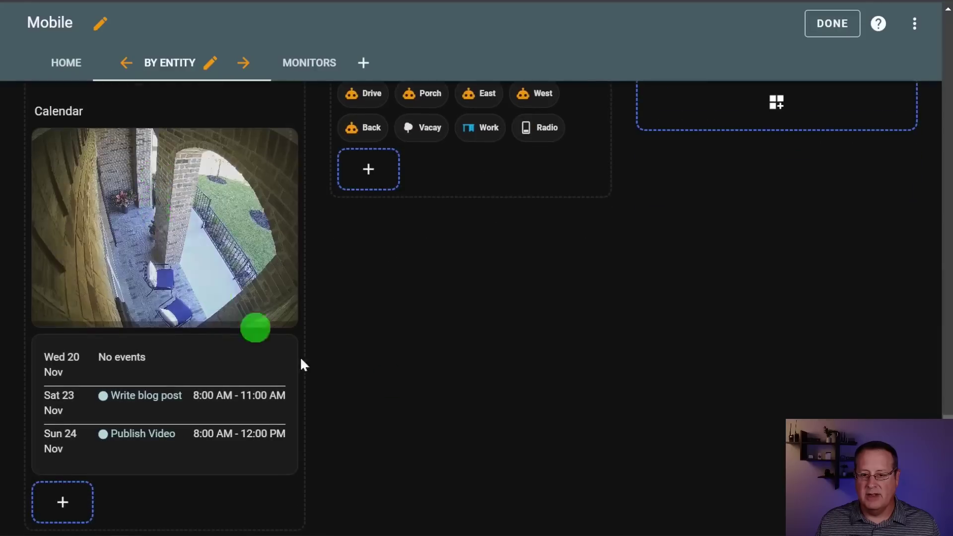
- Open the configuration of the Calendar section's camera card and check its visibility condition
scroll(396, 353, "up", 3)
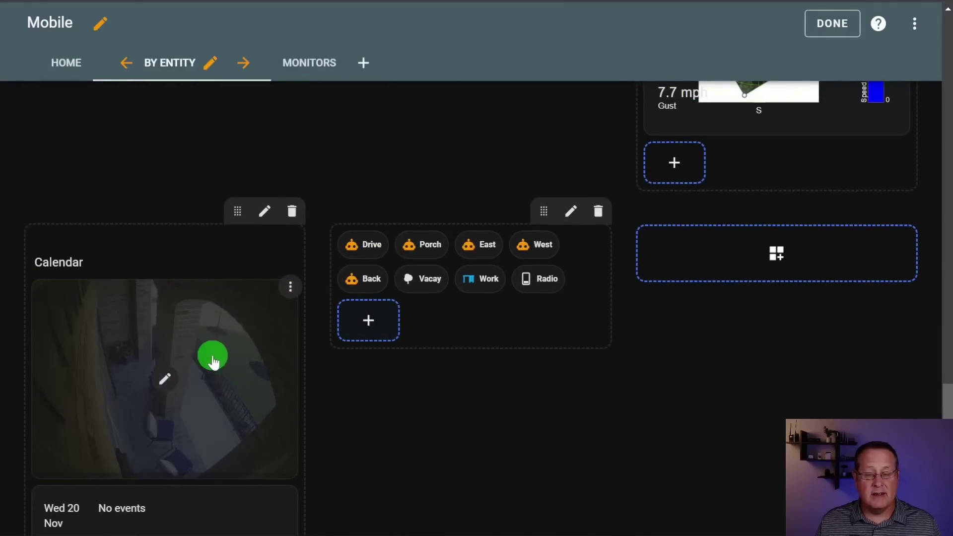
left_click(171, 383)
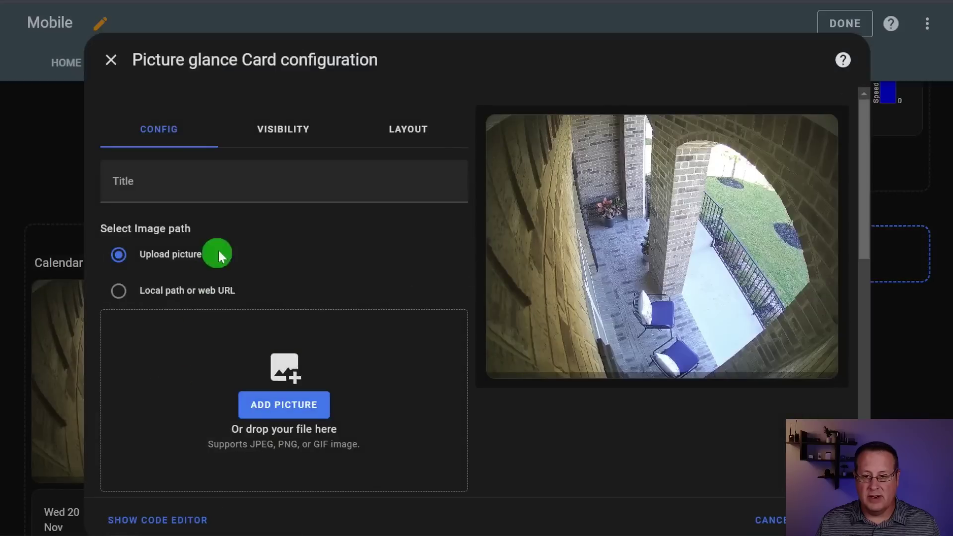
left_click(290, 133)
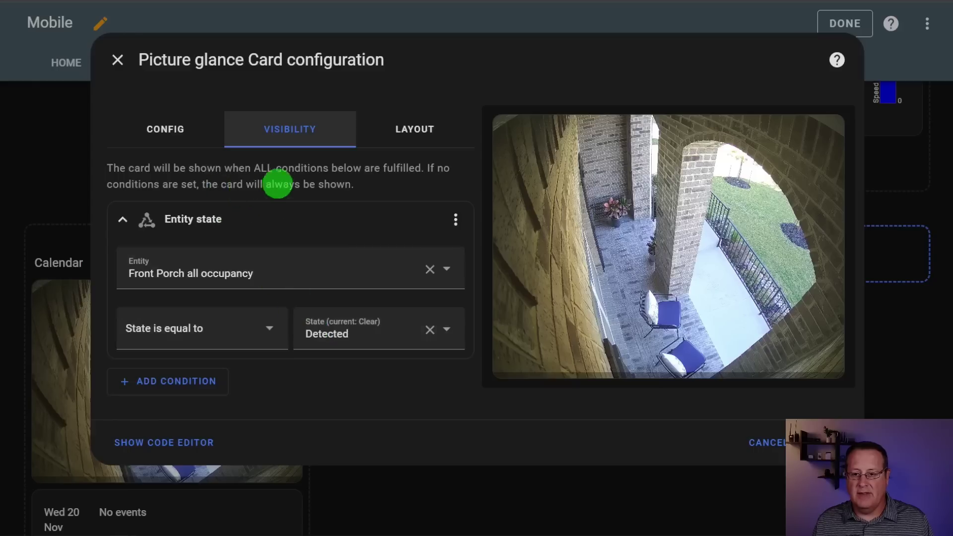
- Review the picture glance card's image source, camera entity, camera view and behavior settings
left_click(179, 132)
scroll(285, 278, "down", 1)
scroll(224, 417, "down", 6)
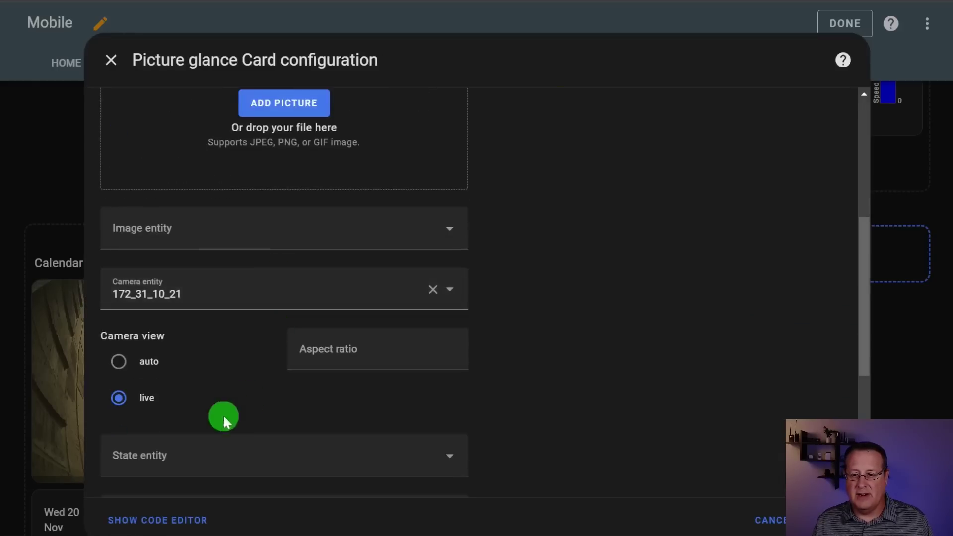
scroll(263, 423, "up", 5)
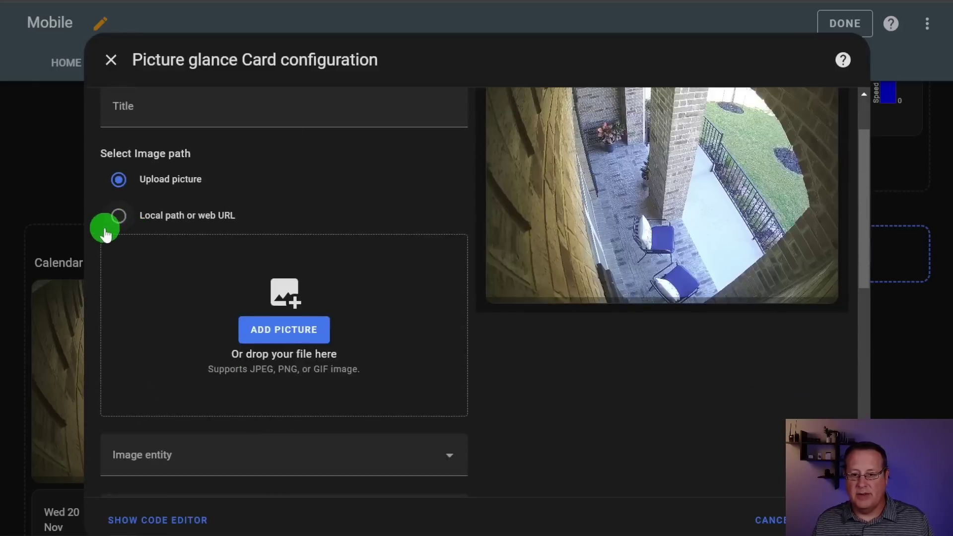
scroll(106, 230, "down", 5)
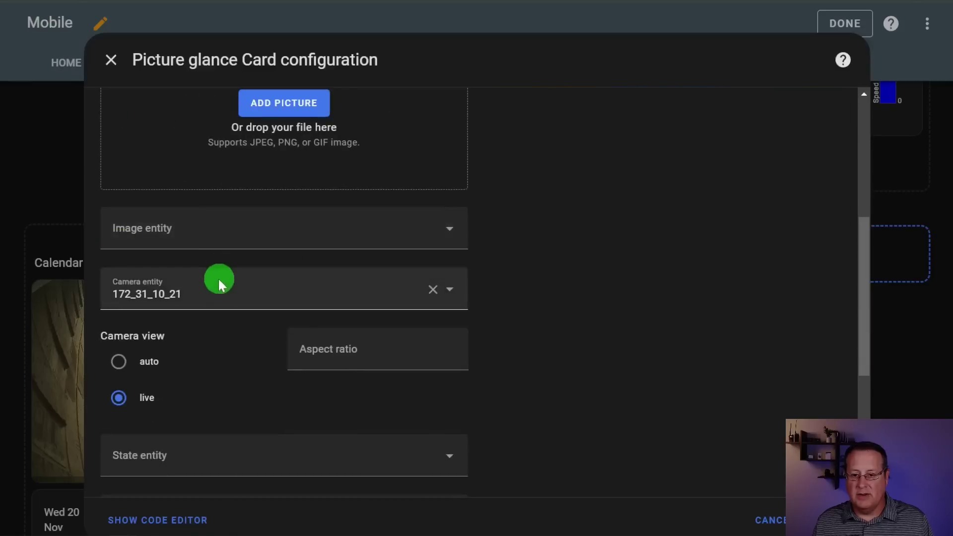
scroll(188, 296, "down", 3)
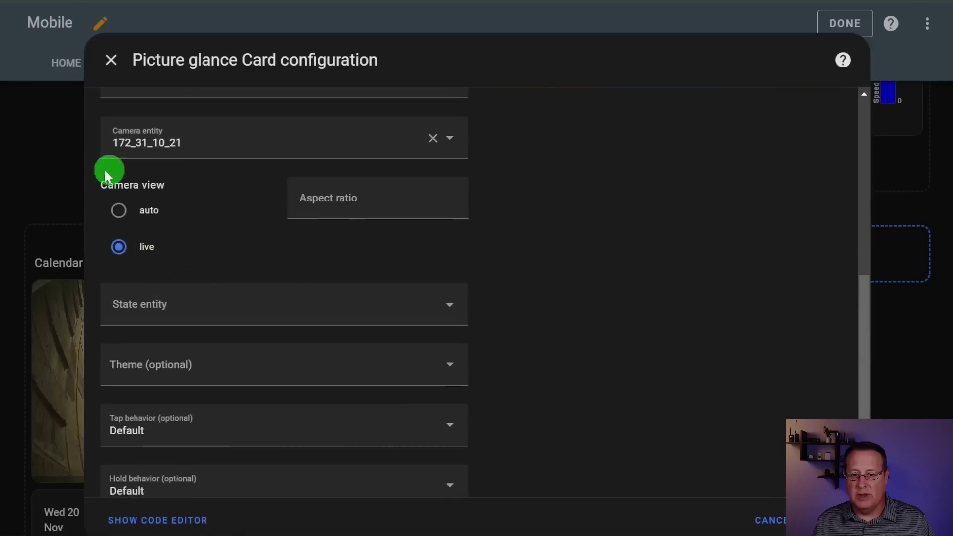
scroll(185, 247, "down", 2)
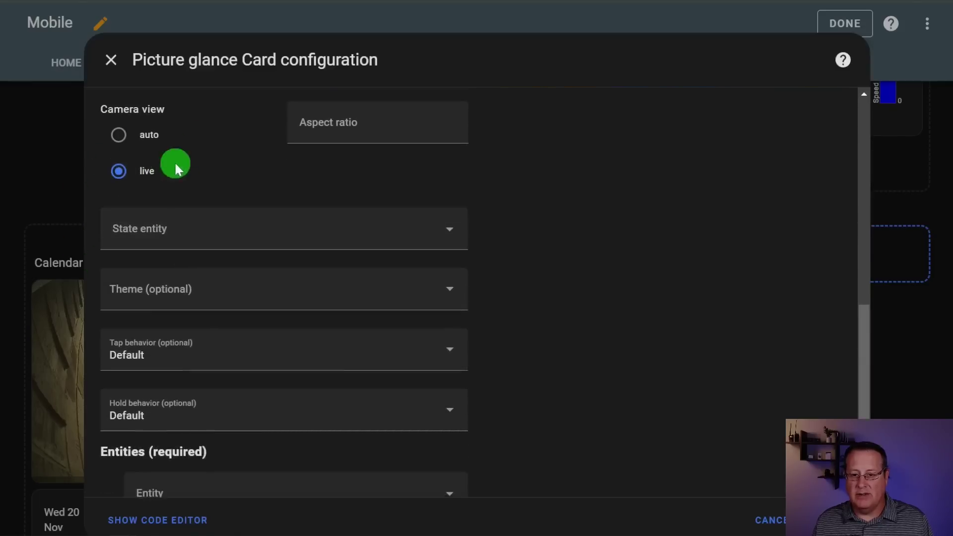
scroll(187, 288, "down", 1)
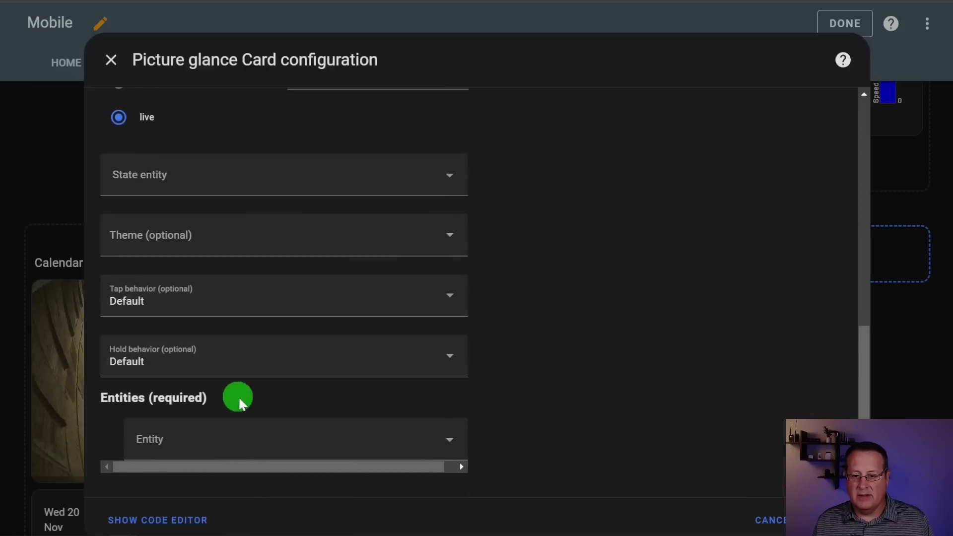
- View the available tap behavior options for the camera card, keep Default, and return to the start of its settings
left_click(222, 302)
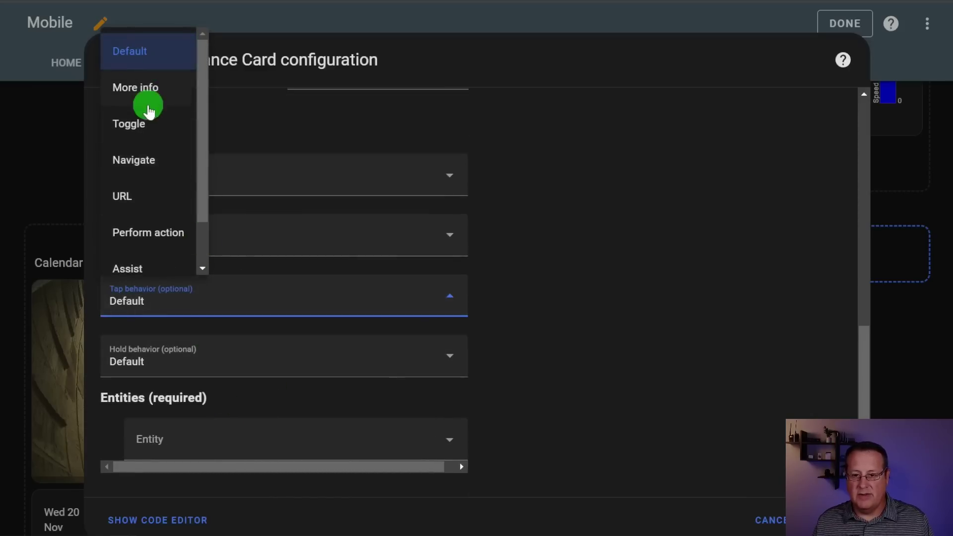
left_click(546, 279)
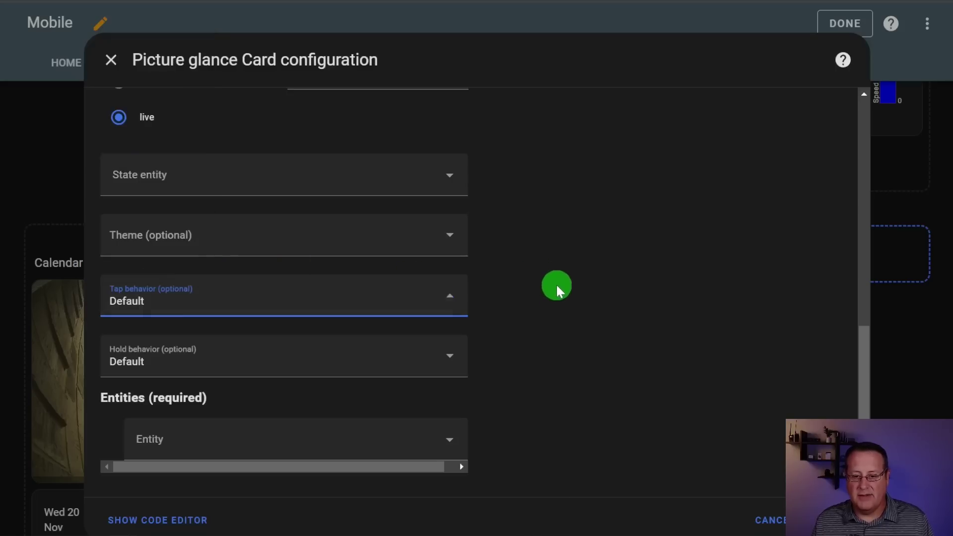
scroll(596, 318, "up", 6)
scroll(655, 358, "down", 4)
scroll(671, 372, "up", 6)
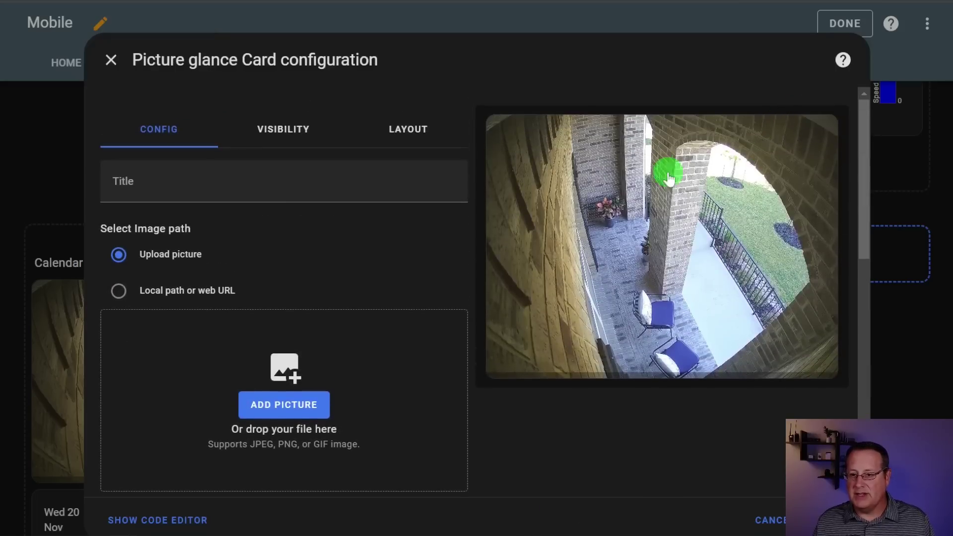
- Inspect the camera card's YAML and cancel, then view its configuration once more and cancel it without saving
left_click(151, 519)
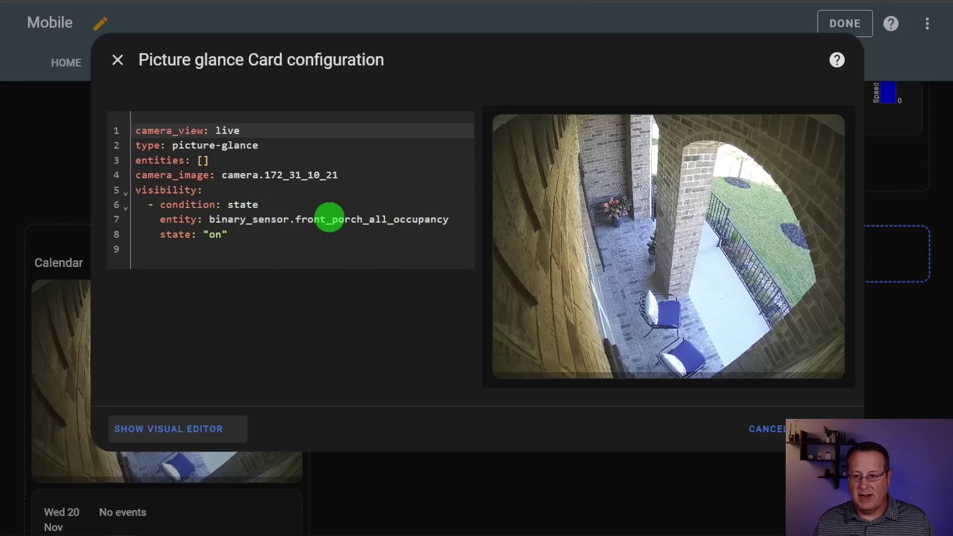
left_click(753, 430)
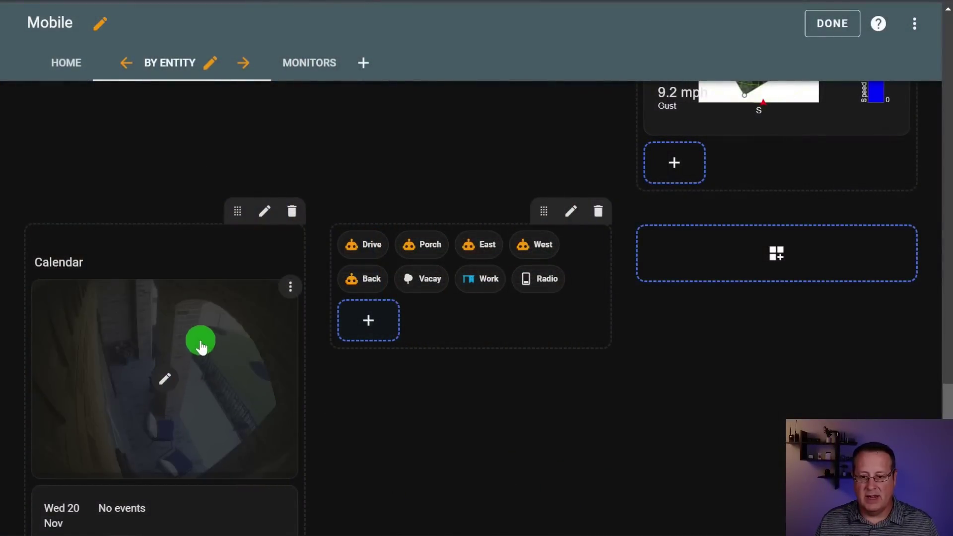
left_click(200, 341)
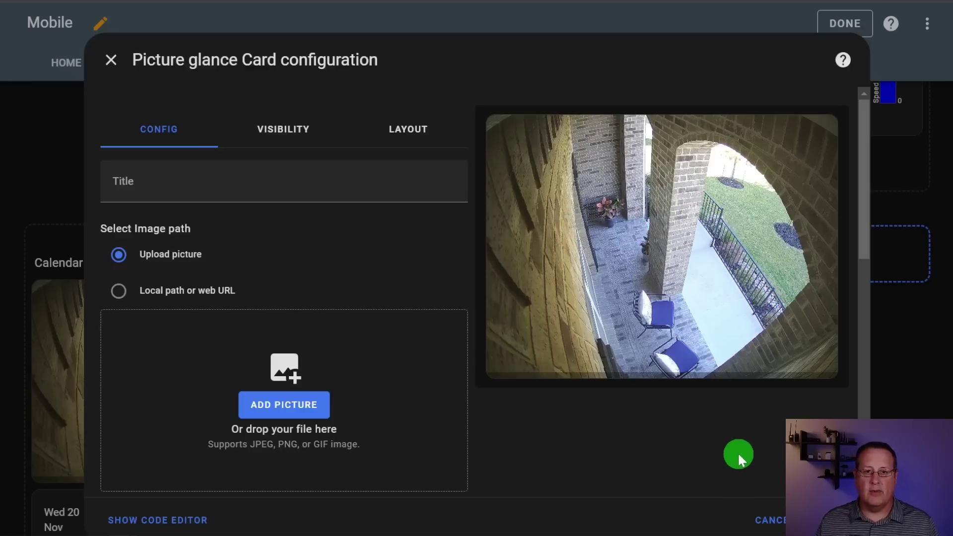
left_click(777, 530)
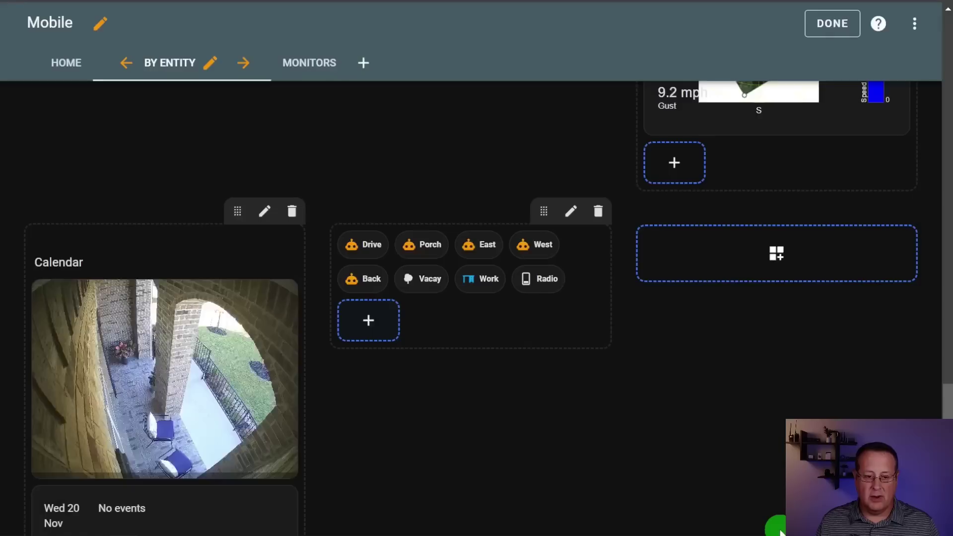